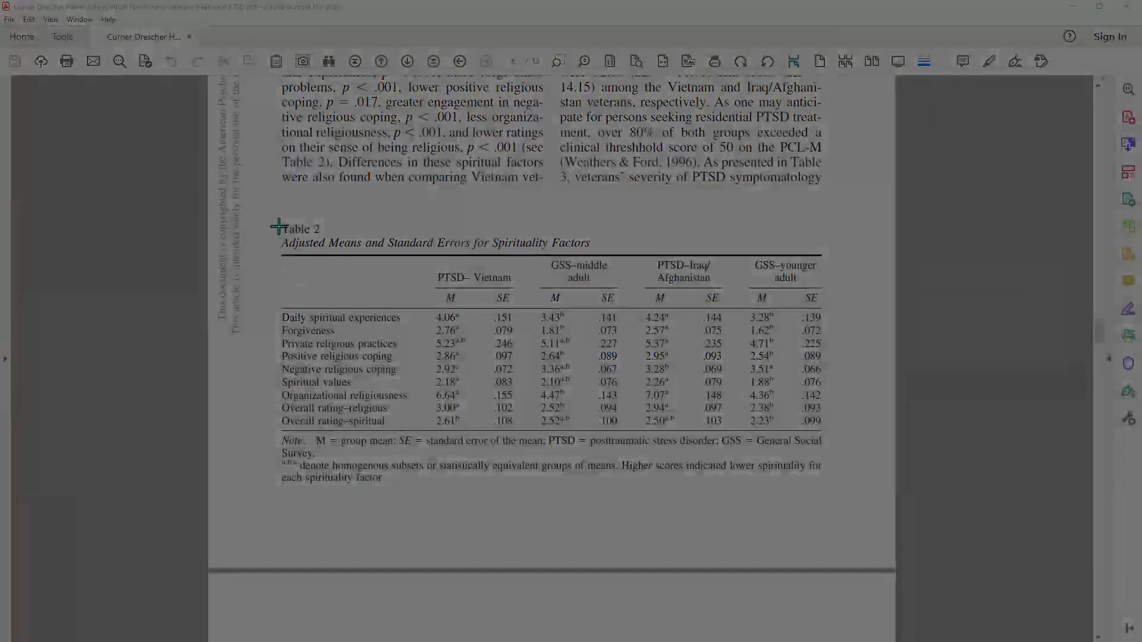
Capture Table 2 with its title and note from the PDF and save the snip as the PNG picture TEST IMAGE in the Pictures folder
drag(279, 218, 826, 490)
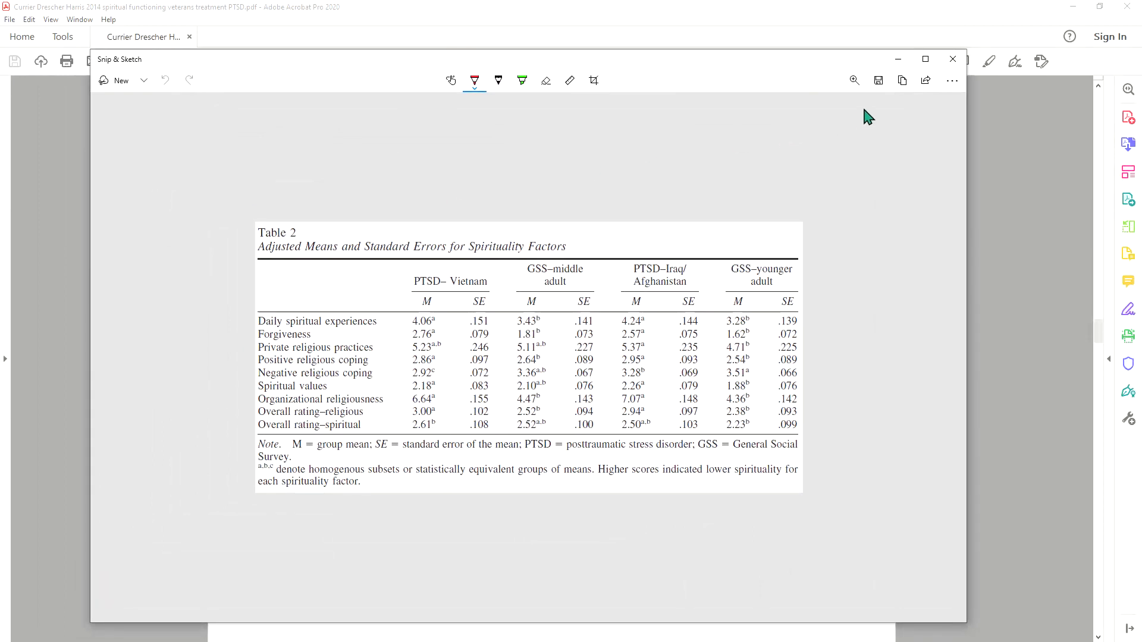
click(879, 81)
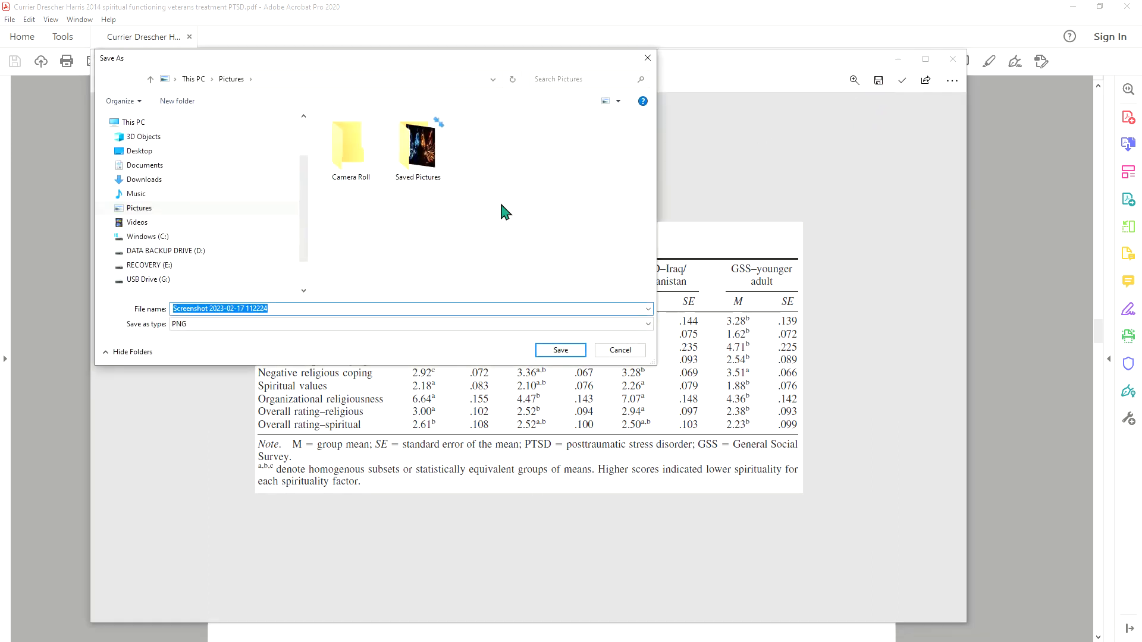
text(TEST IMAGE)
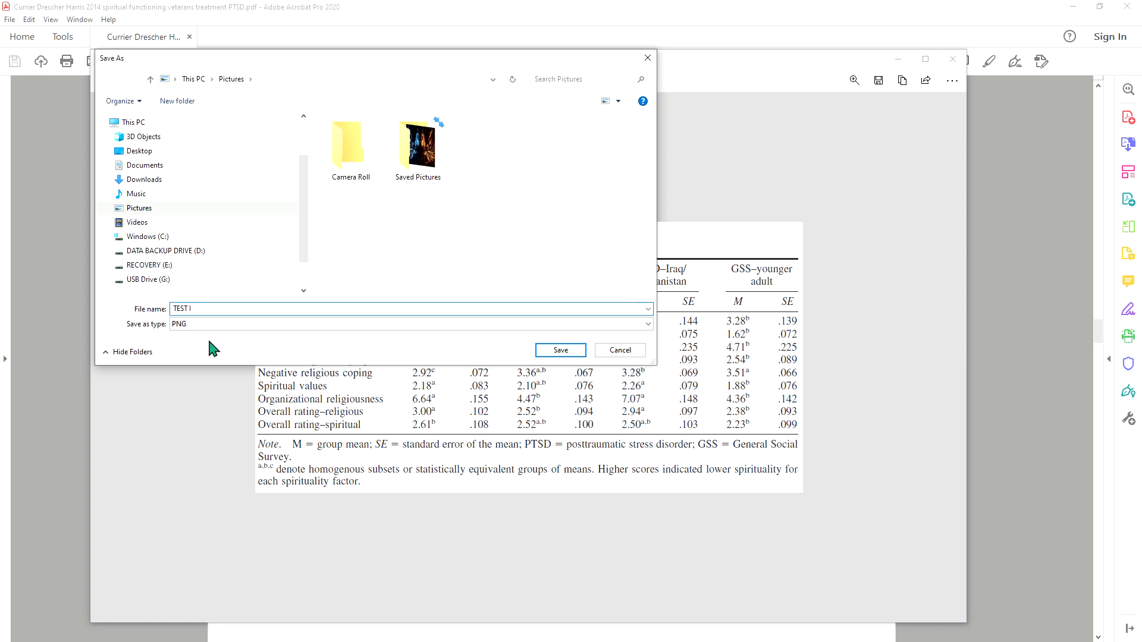
click(560, 350)
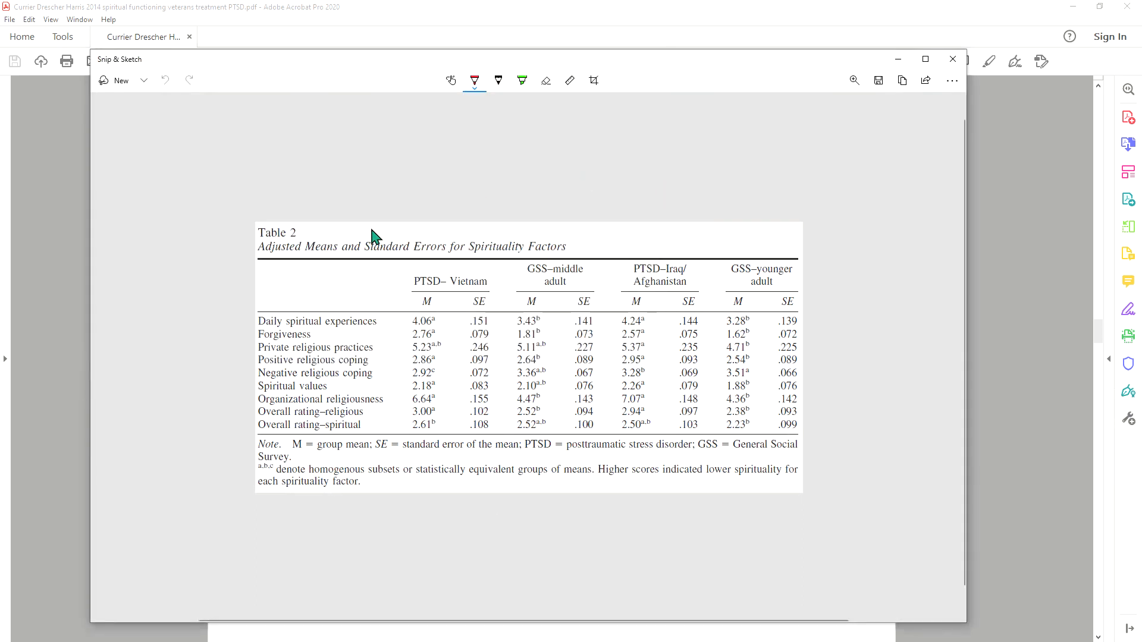
drag(605, 55, 0, 77)
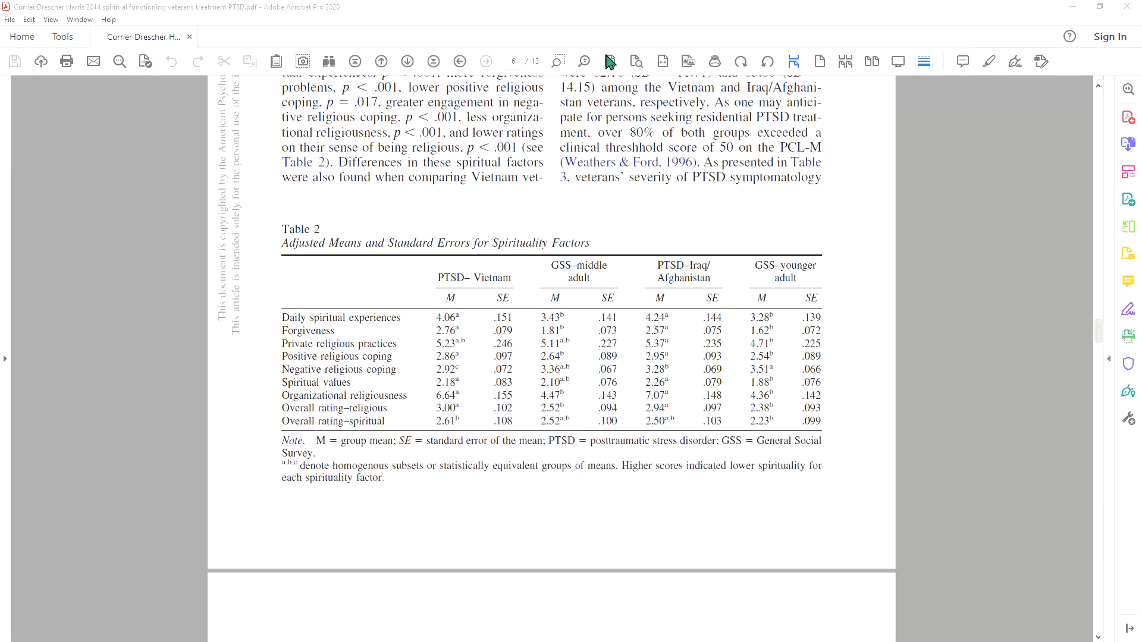
Switch to the Word document, widen its window and insert the picture TEST IMAGE on the blank line after the second paragraph
click(1073, 8)
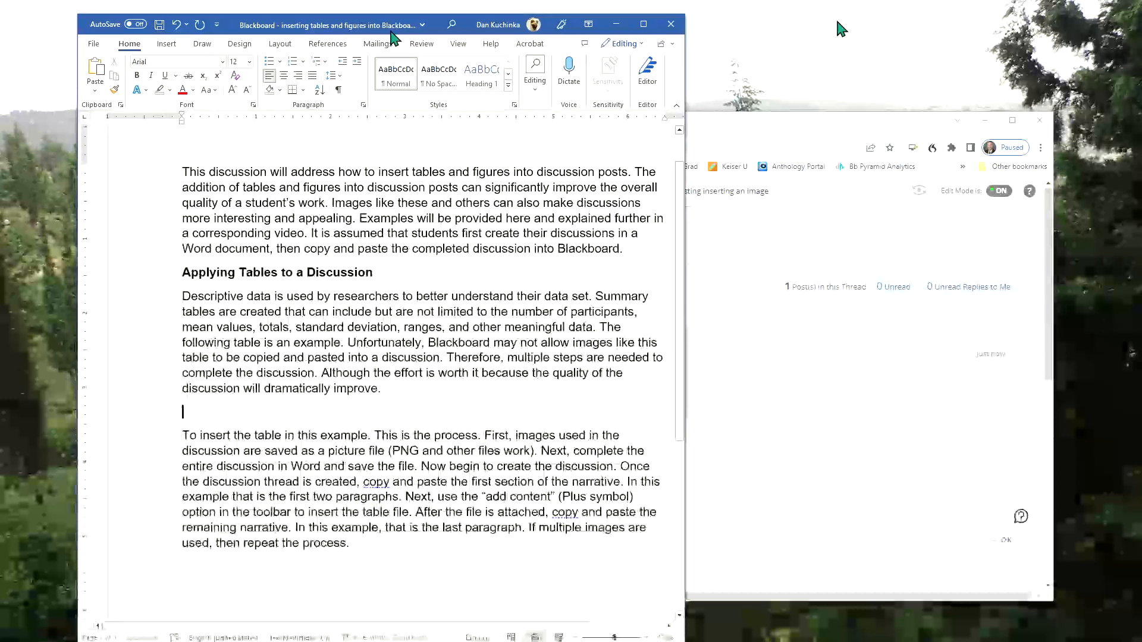
drag(689, 260, 953, 260)
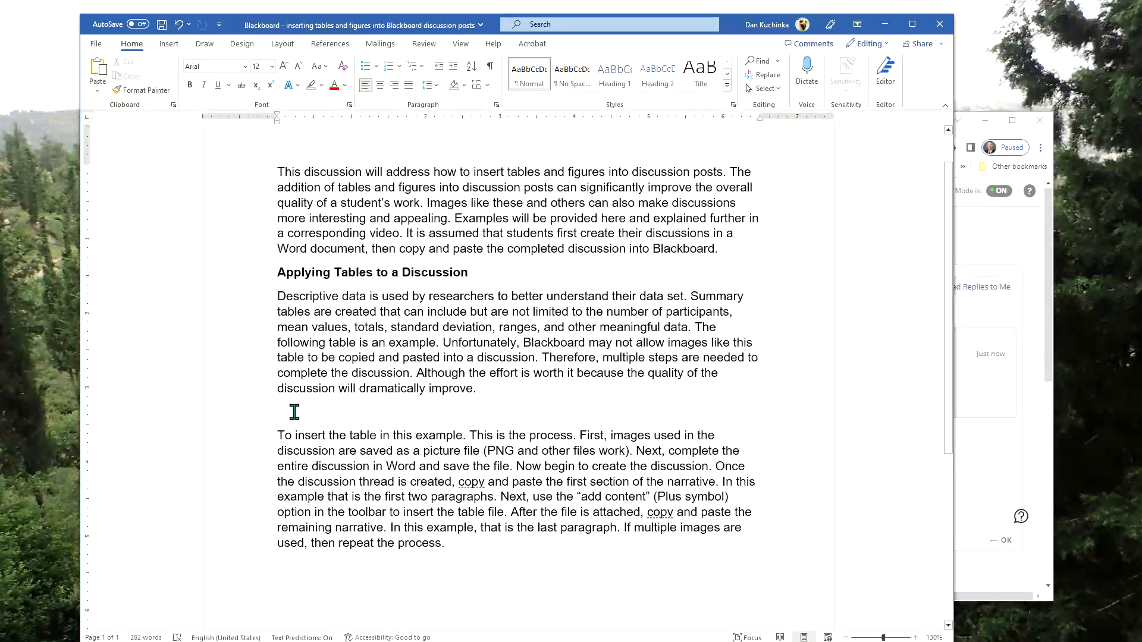
click(168, 45)
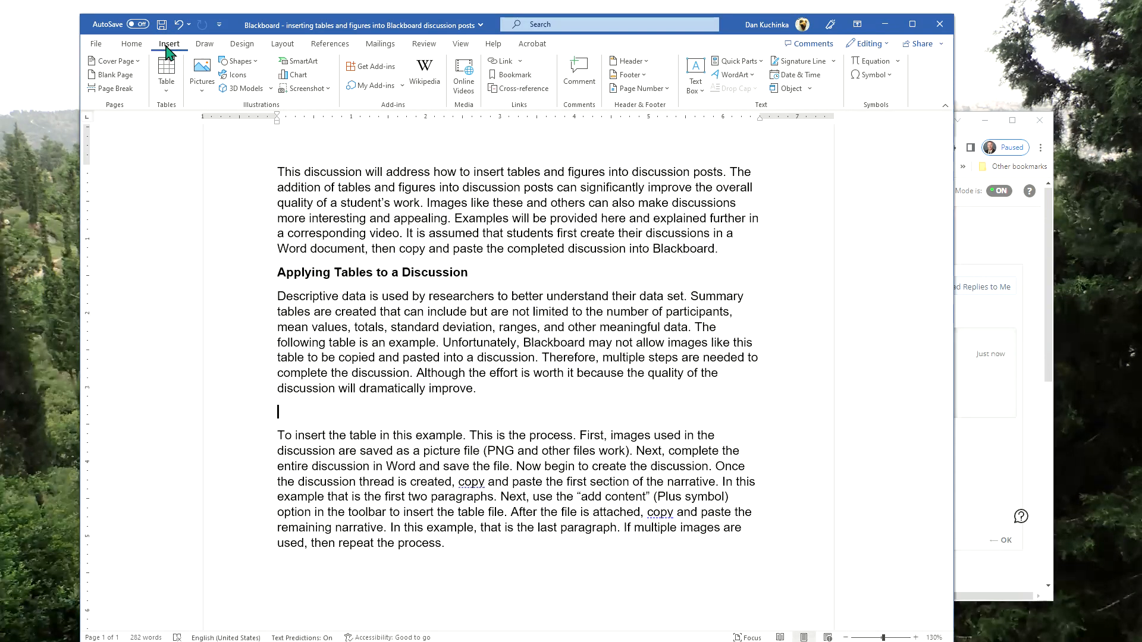
click(203, 89)
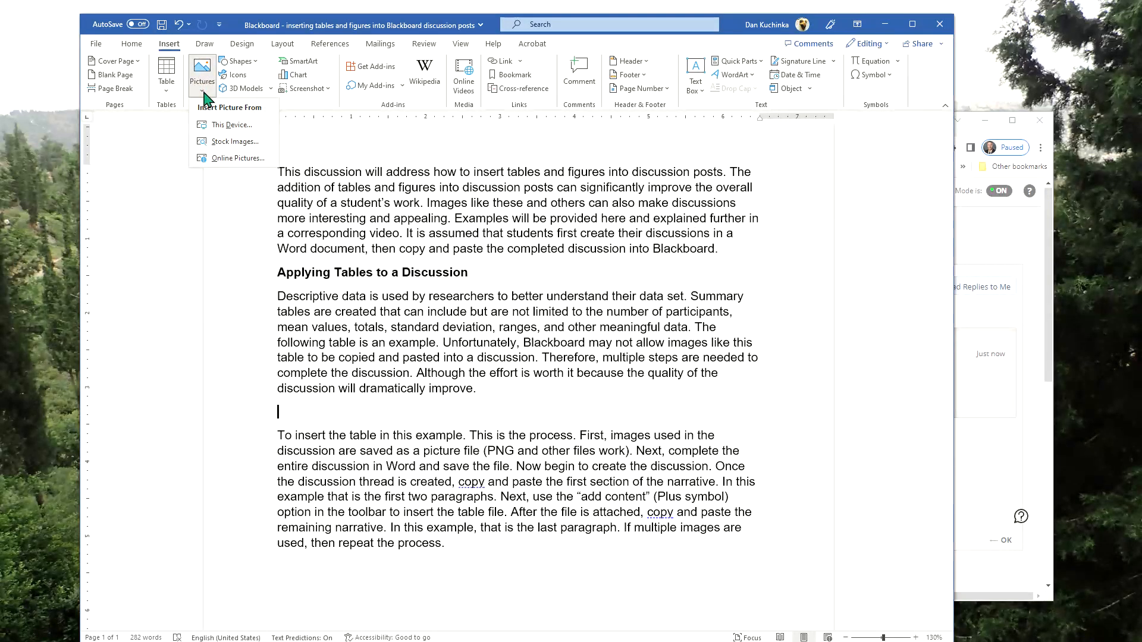
click(226, 125)
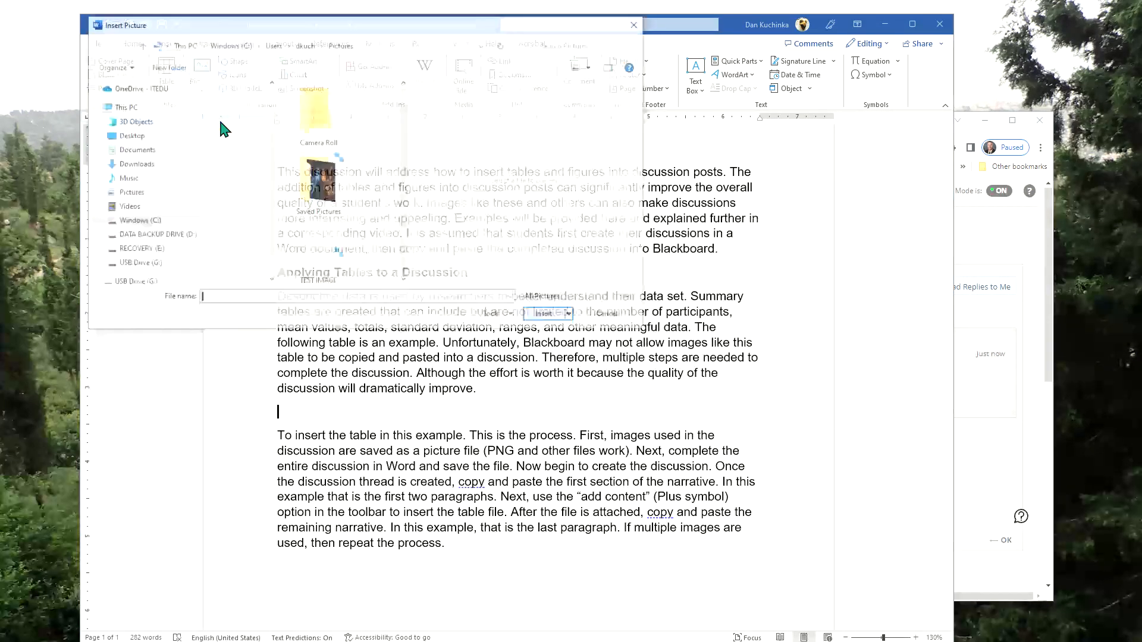
click(322, 262)
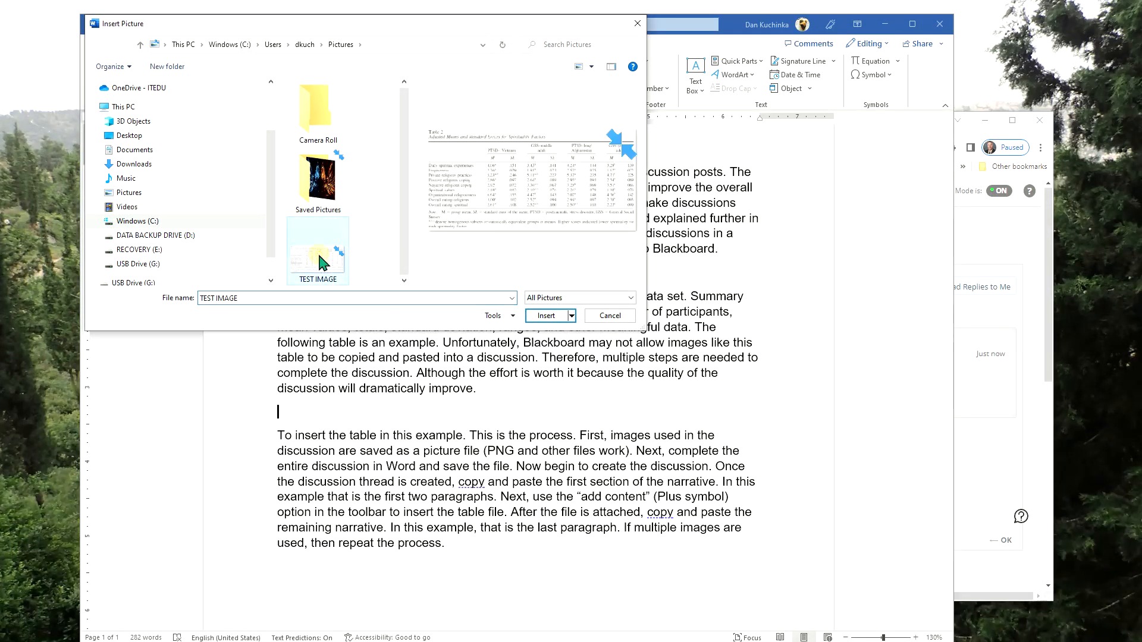
click(544, 315)
Center the inserted table picture on the page
scroll(538, 292, down, 2)
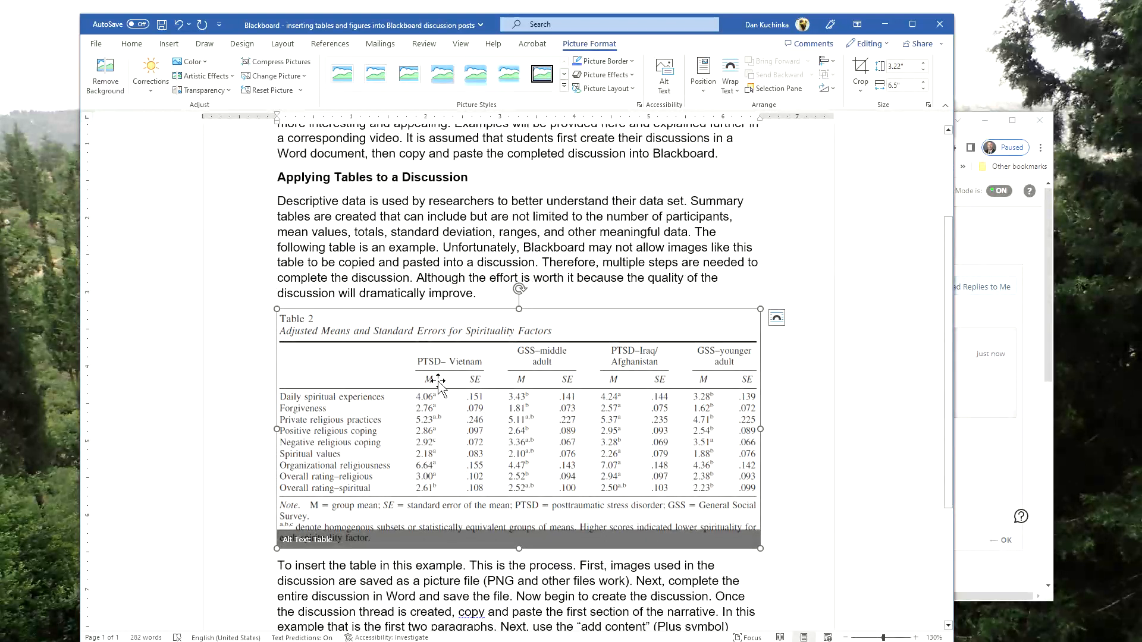
click(131, 43)
click(379, 84)
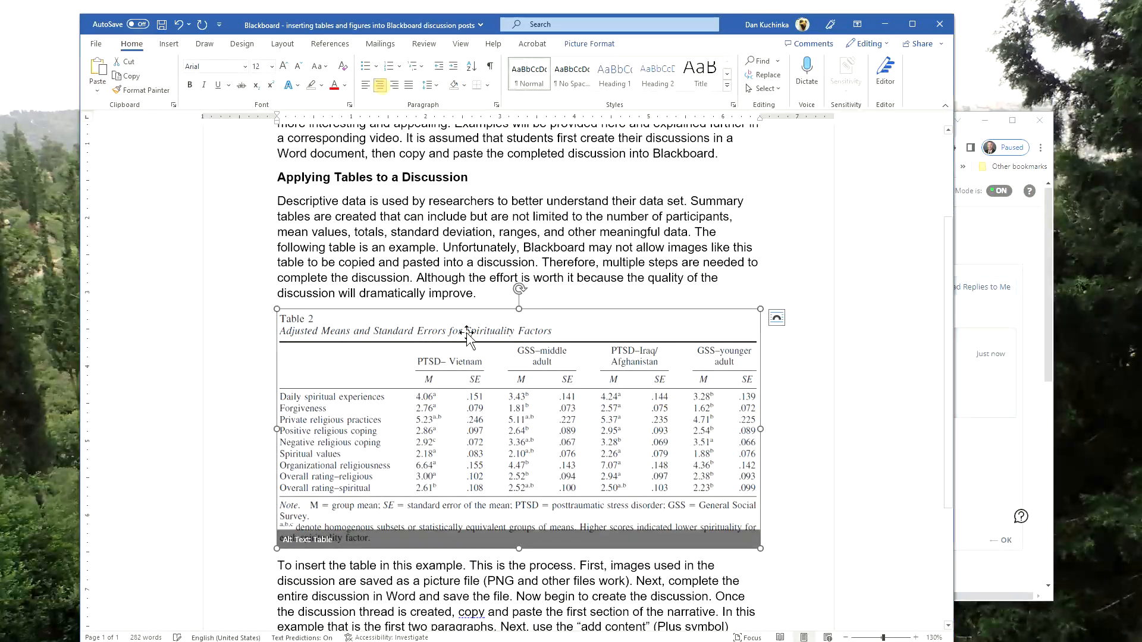
click(406, 272)
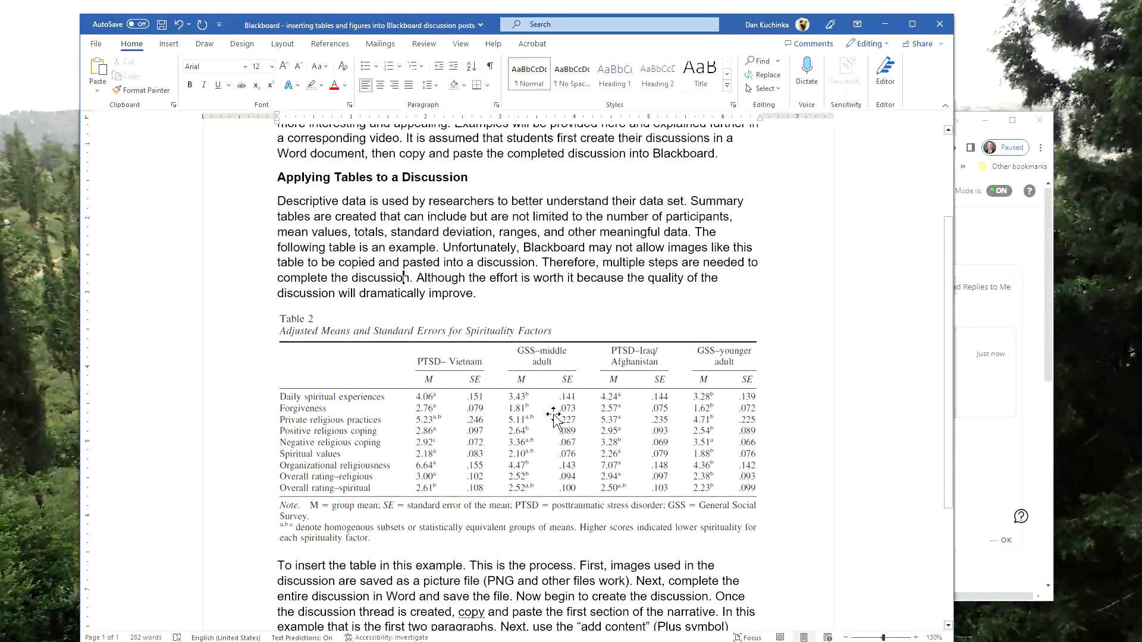
scroll(466, 252, up, 3)
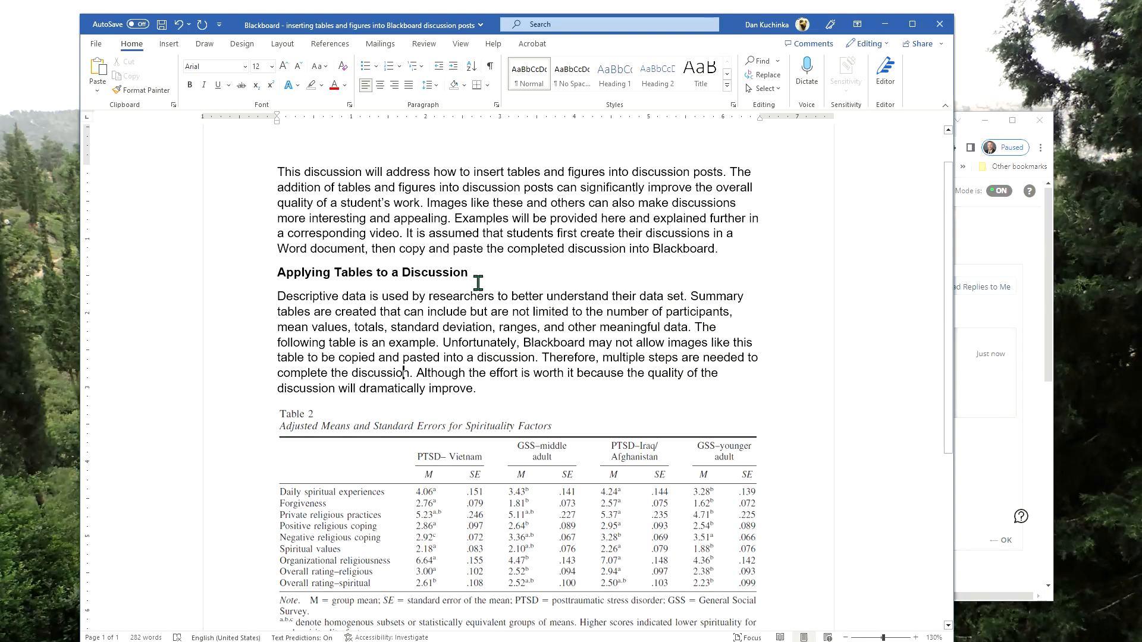
scroll(540, 291, down, 2)
scroll(540, 292, down, 1)
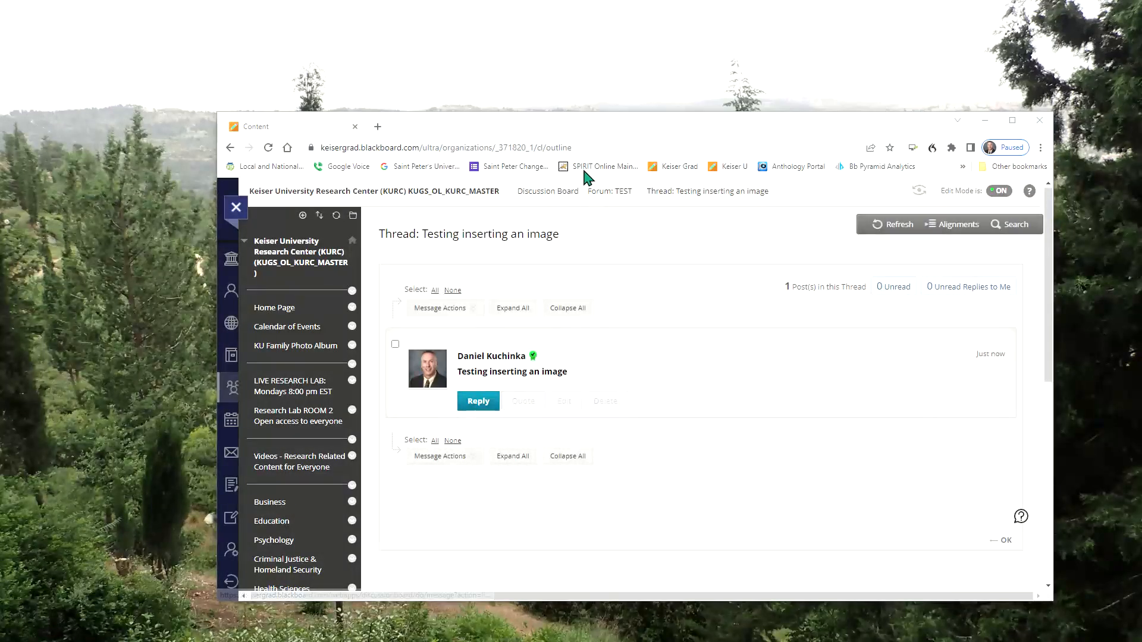
Switch to Blackboard in the browser, maximize the window and start a reply in the thread "Testing inserting an image"
drag(591, 131, 510, 72)
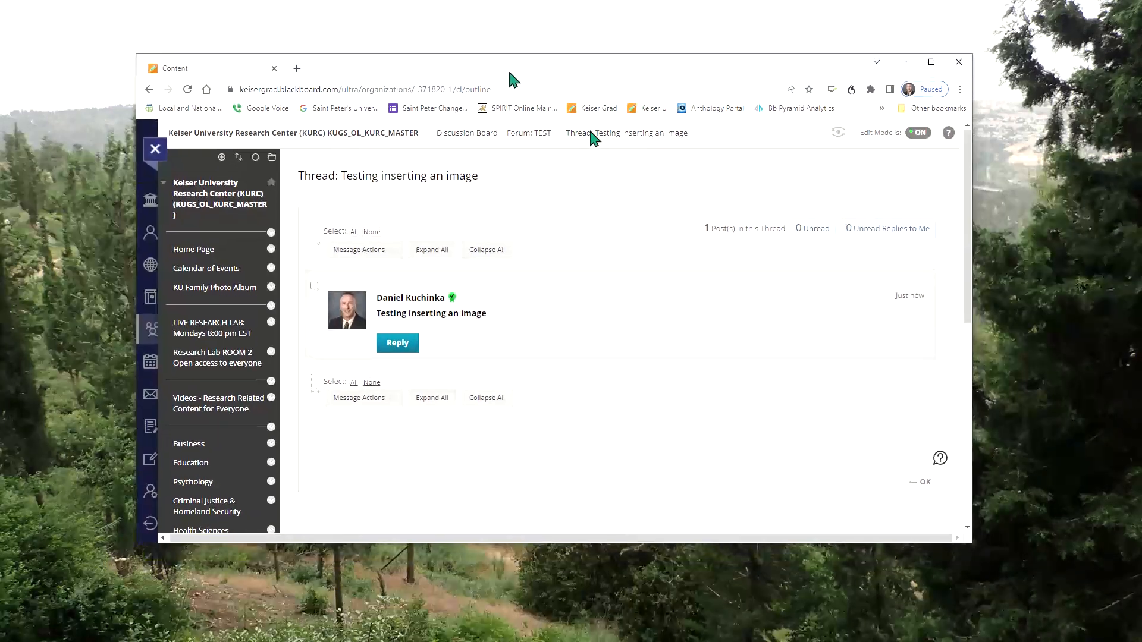
click(931, 61)
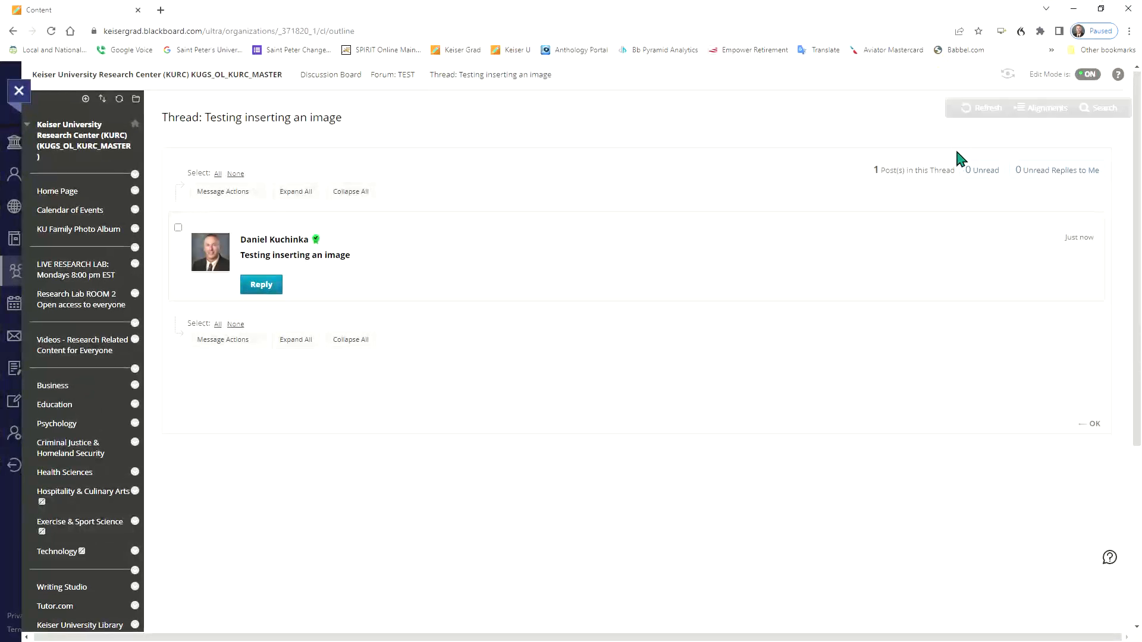
click(260, 291)
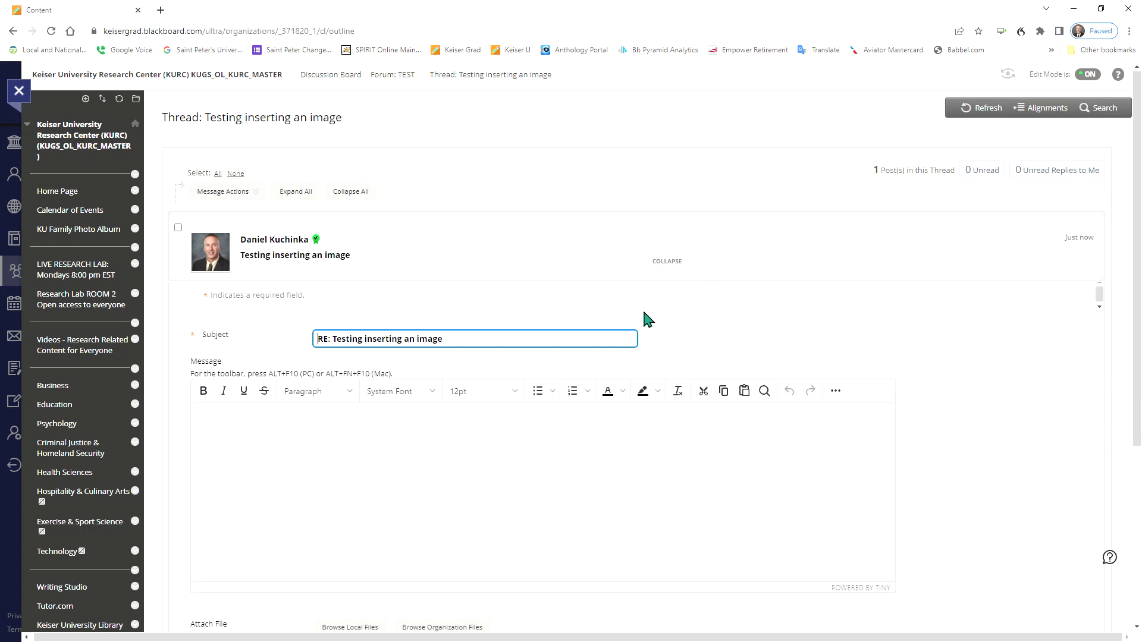
scroll(621, 277, down, 3)
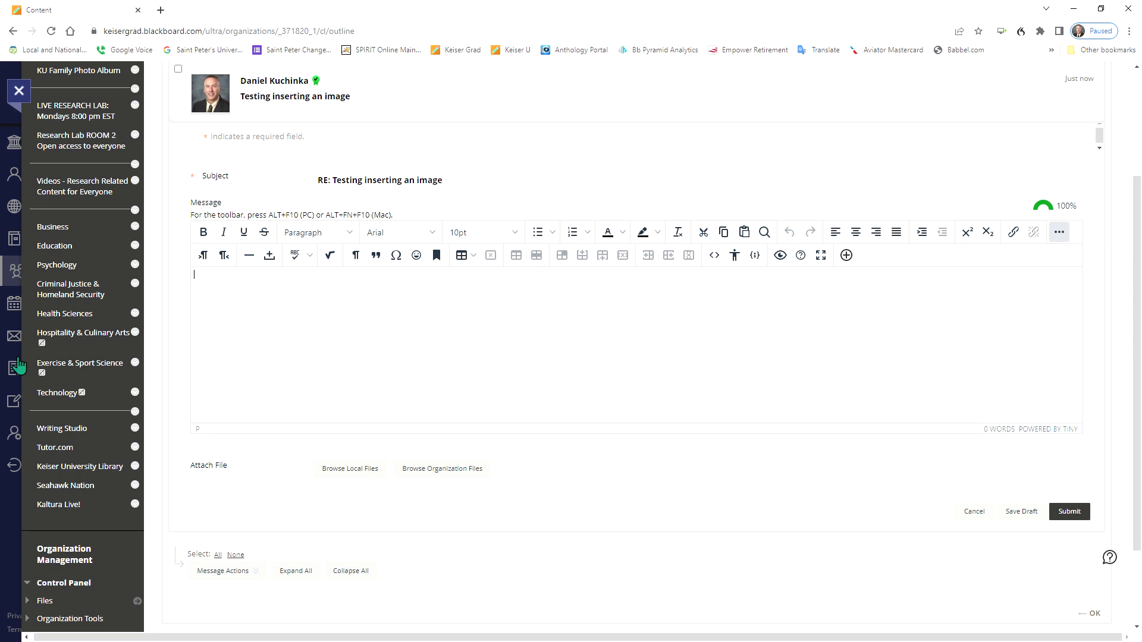
Switch to the Word document and copy all the text above the table, including the heading "Applying Tables to a Discussion"
key(alt+Tab)
scroll(571, 392, up, 2)
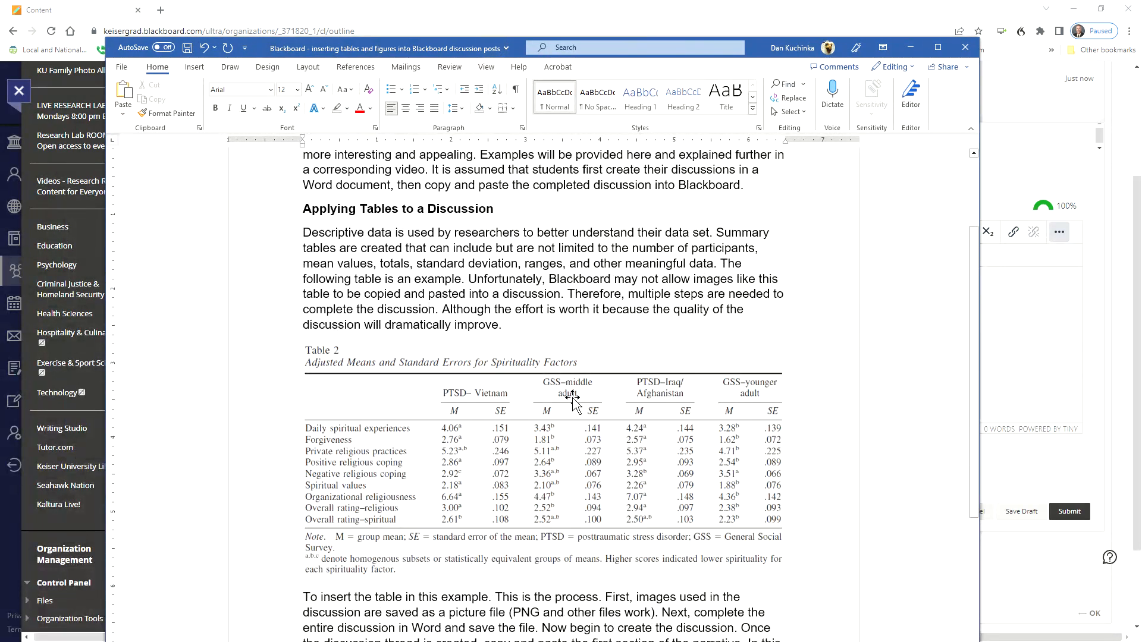
drag(304, 218, 456, 423)
key(ctrl+c)
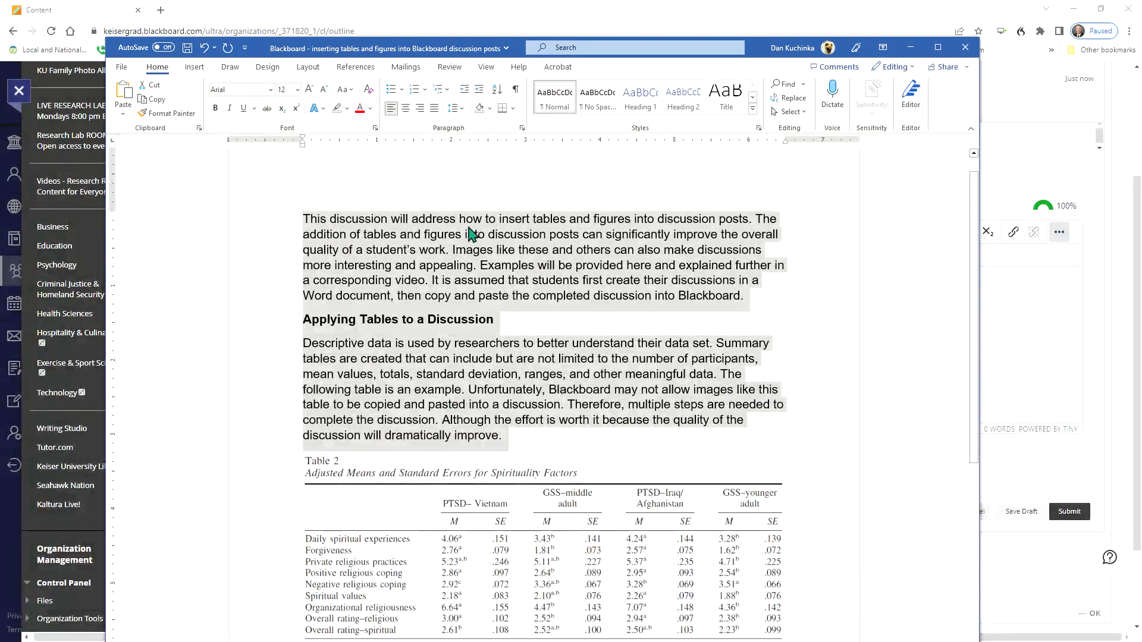
Return to the Blackboard reply and paste the copied text into the message body with its formatting removed
drag(759, 47, 0, 86)
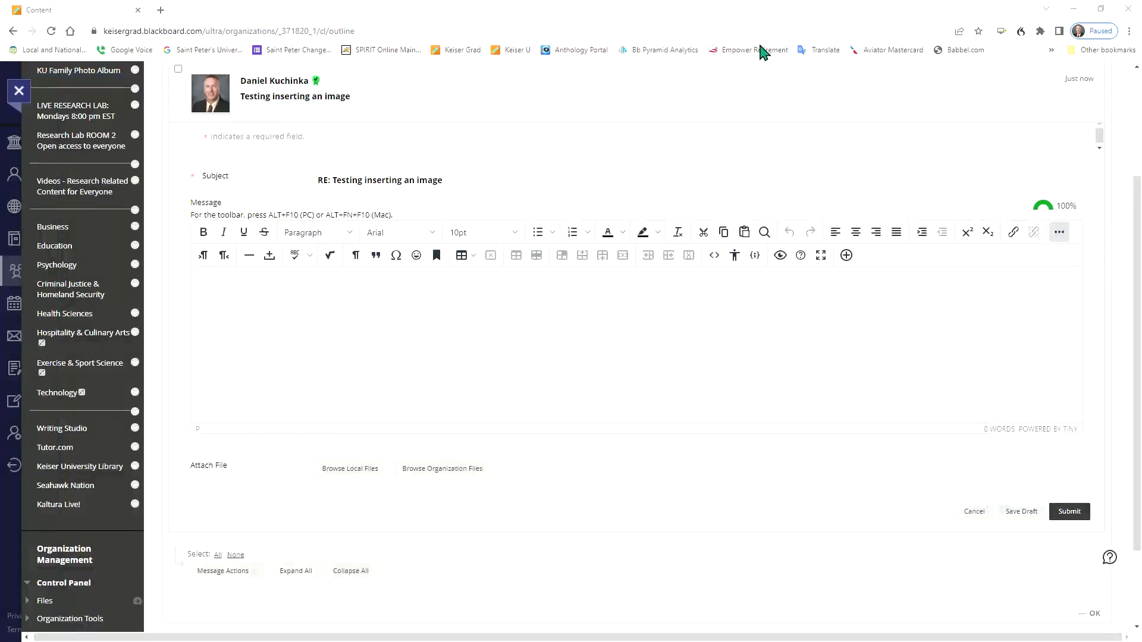
click(357, 286)
key(ctrl+v)
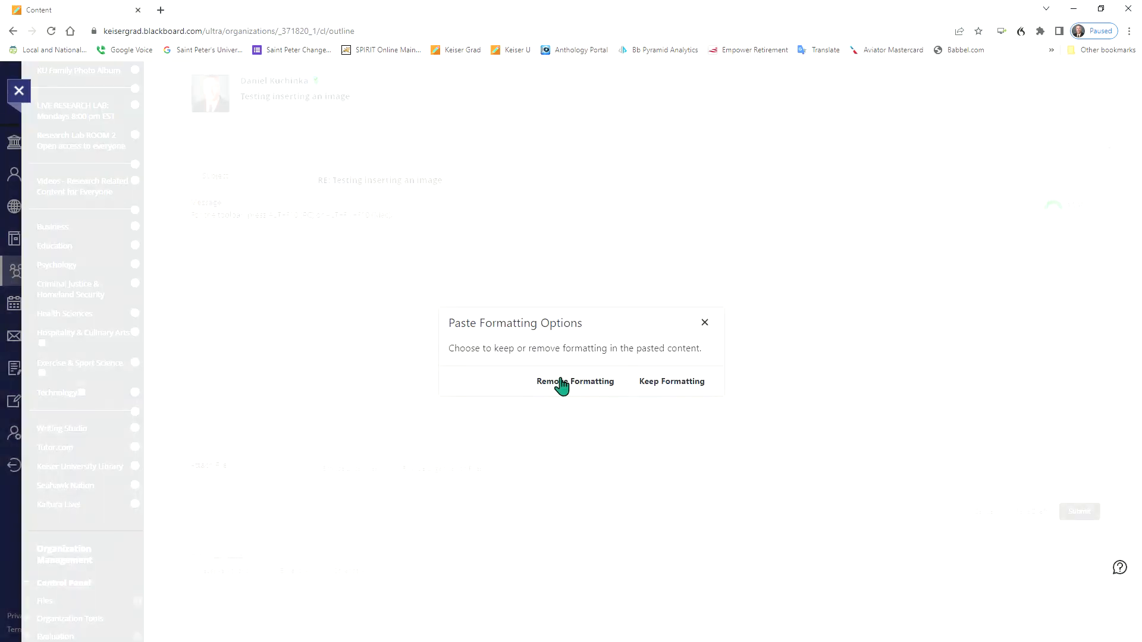
click(599, 383)
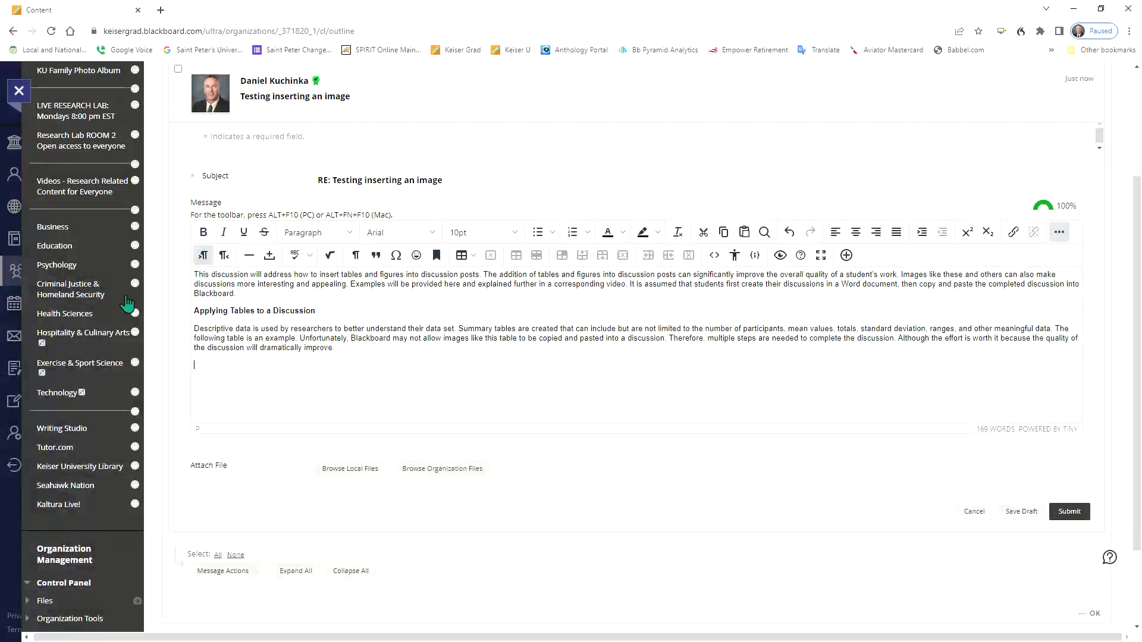
Add the picture TEST IMAGE from the Pictures folder below the pasted text in the reply message
key(alt+Tab)
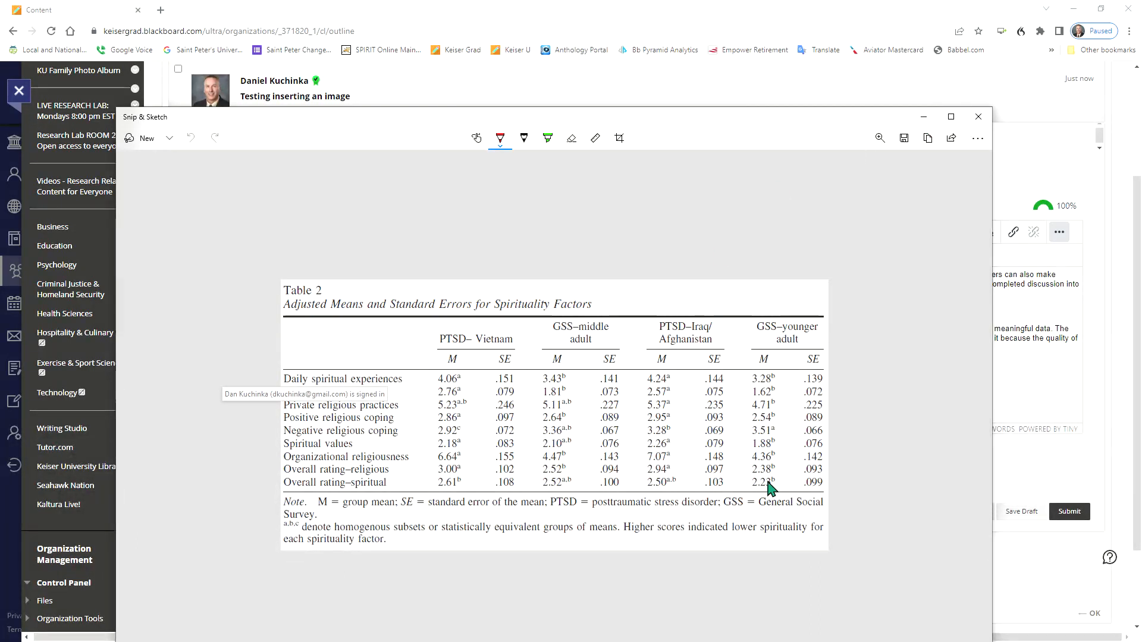
click(923, 118)
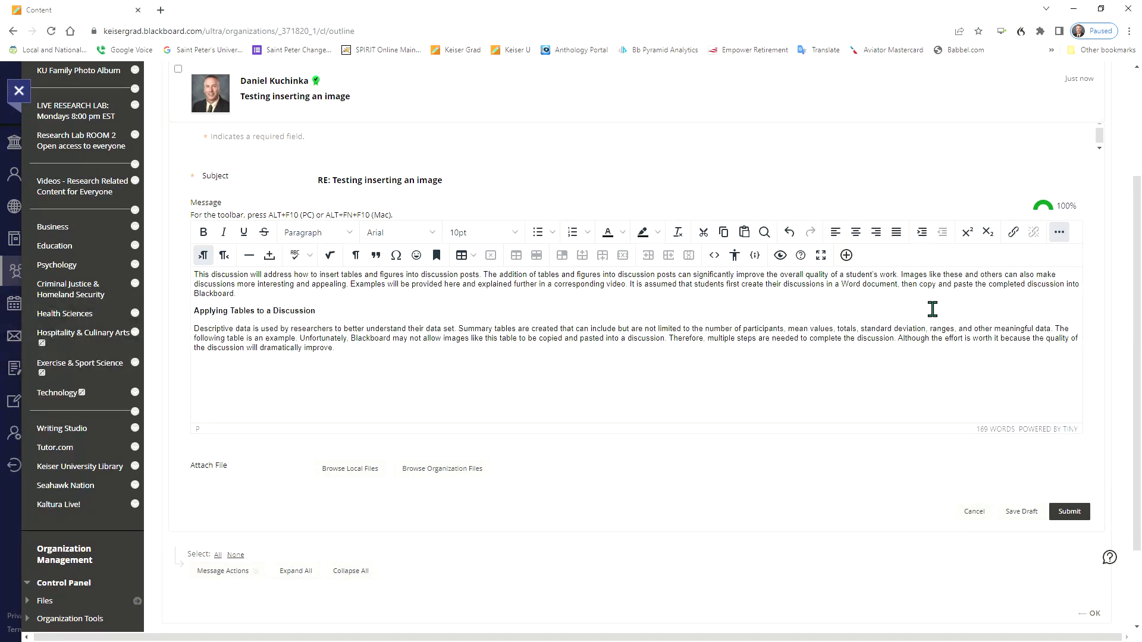
click(846, 256)
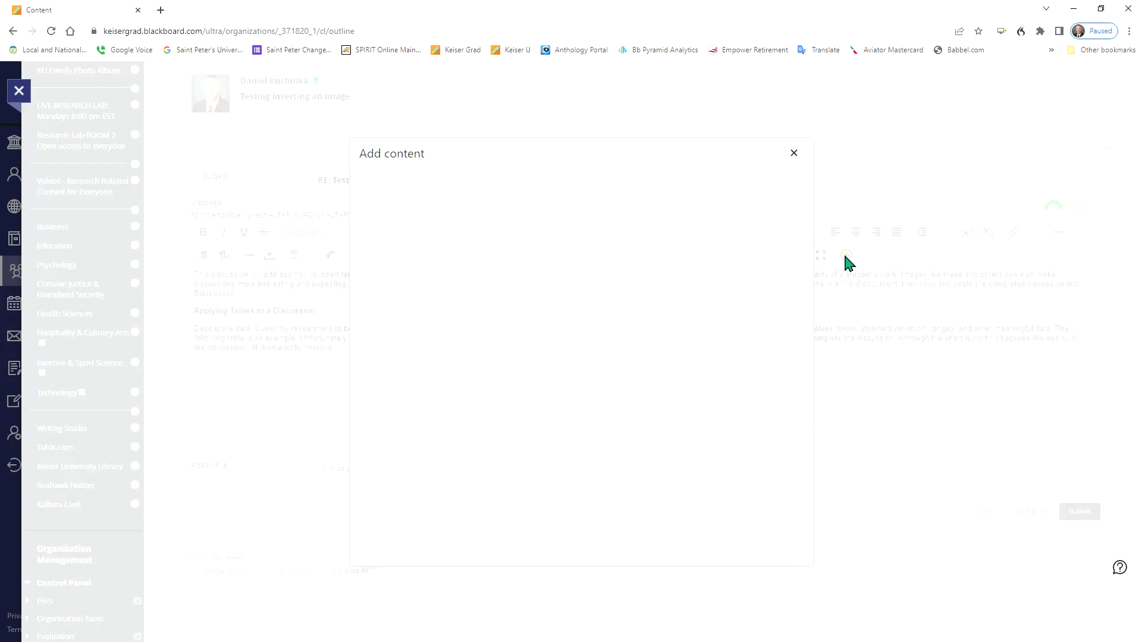
click(480, 236)
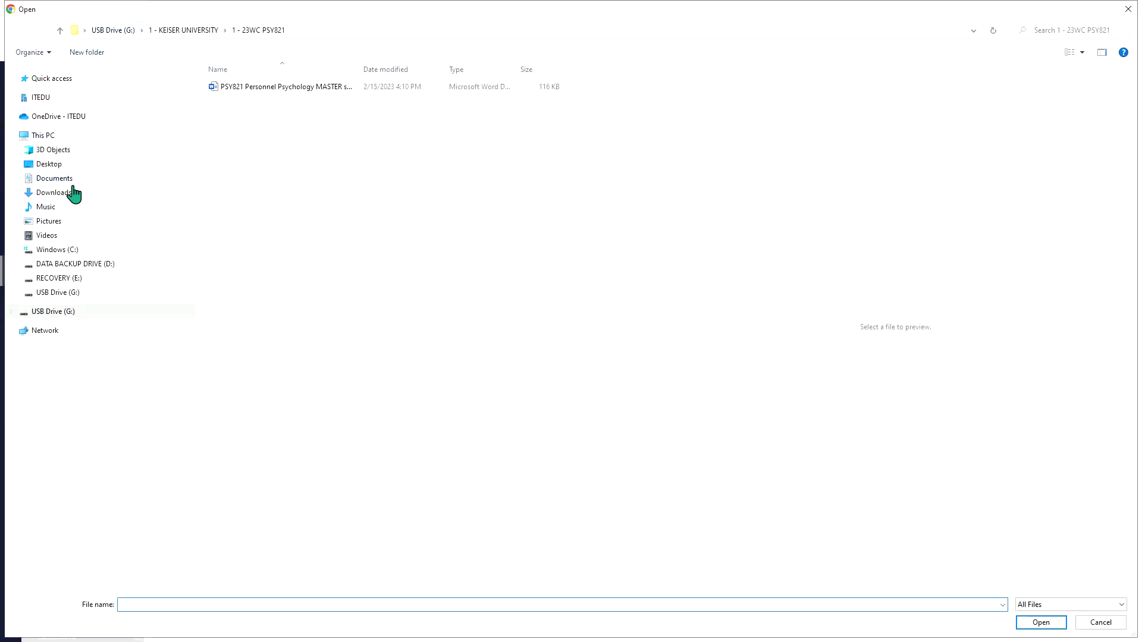
click(47, 221)
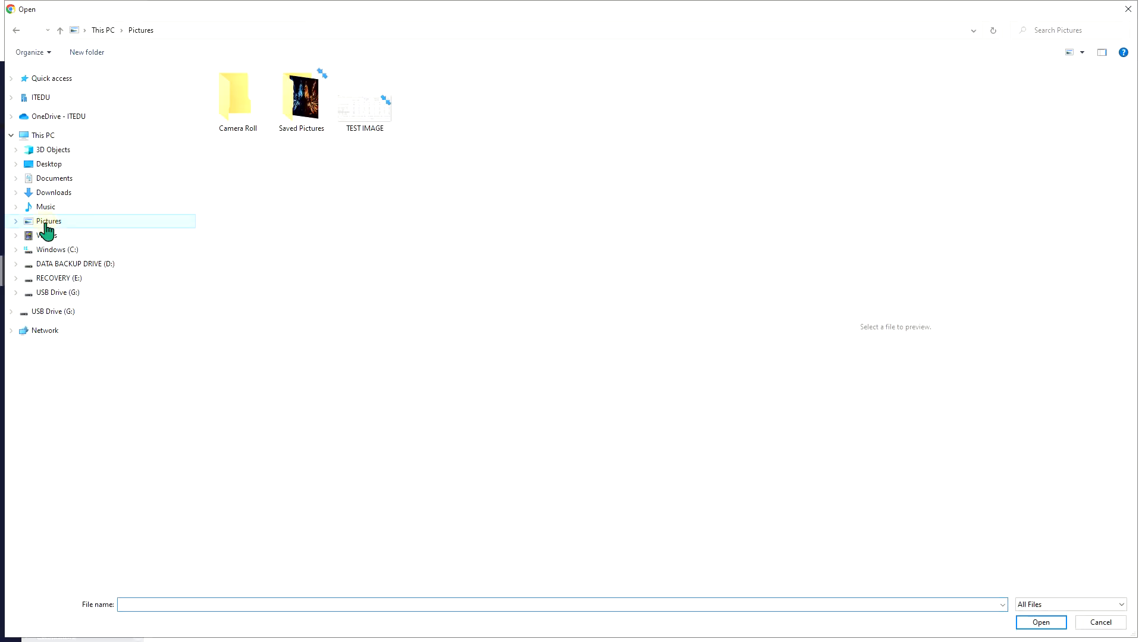
click(375, 114)
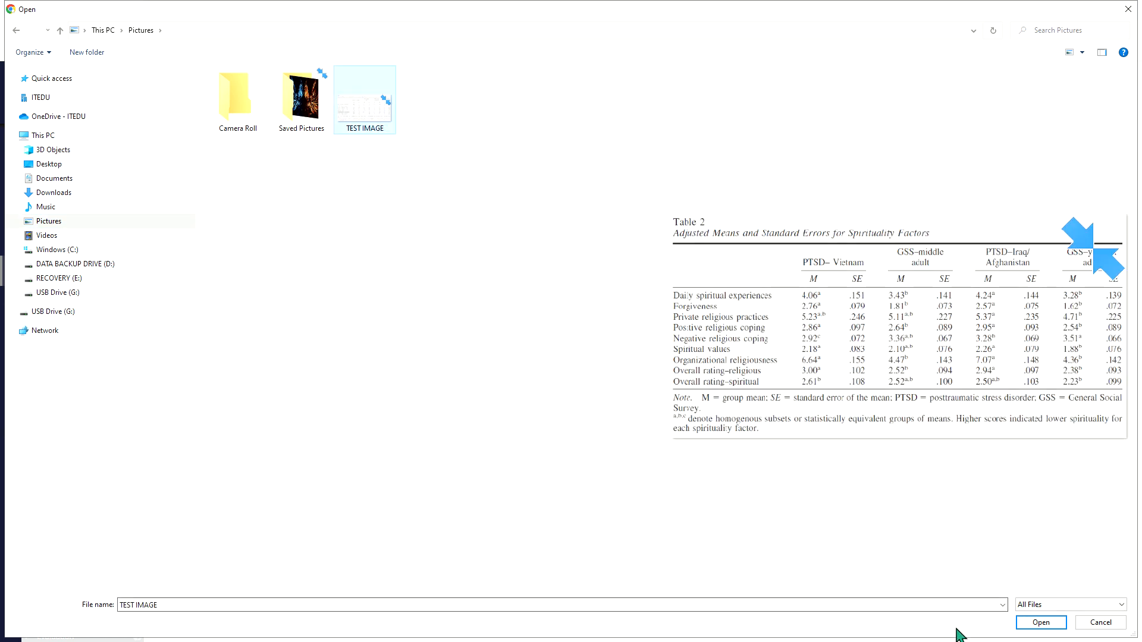
click(1041, 622)
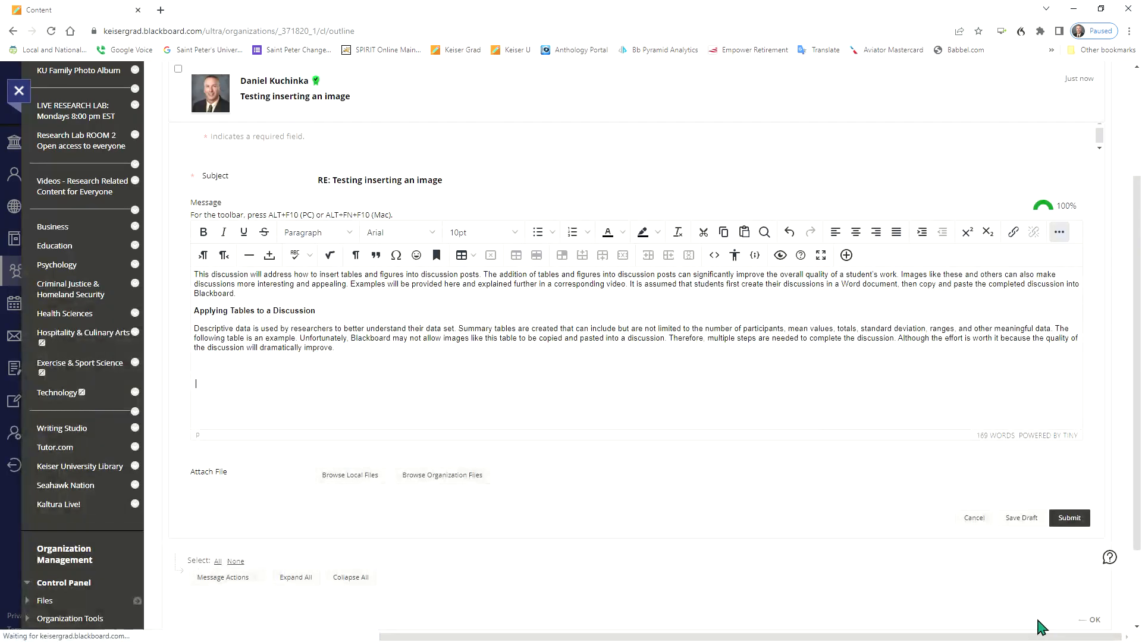
scroll(297, 387, down, 3)
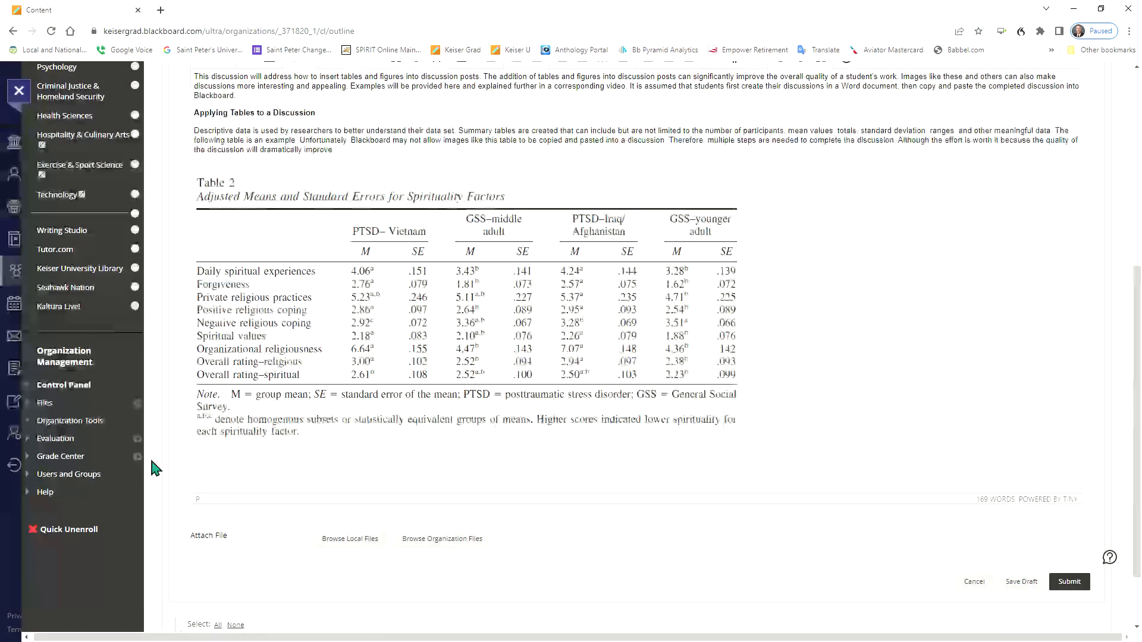
Switch to the Word document and copy the last paragraph, beginning "To insert the table in this example"
key(alt+Tab)
scroll(684, 392, down, 5)
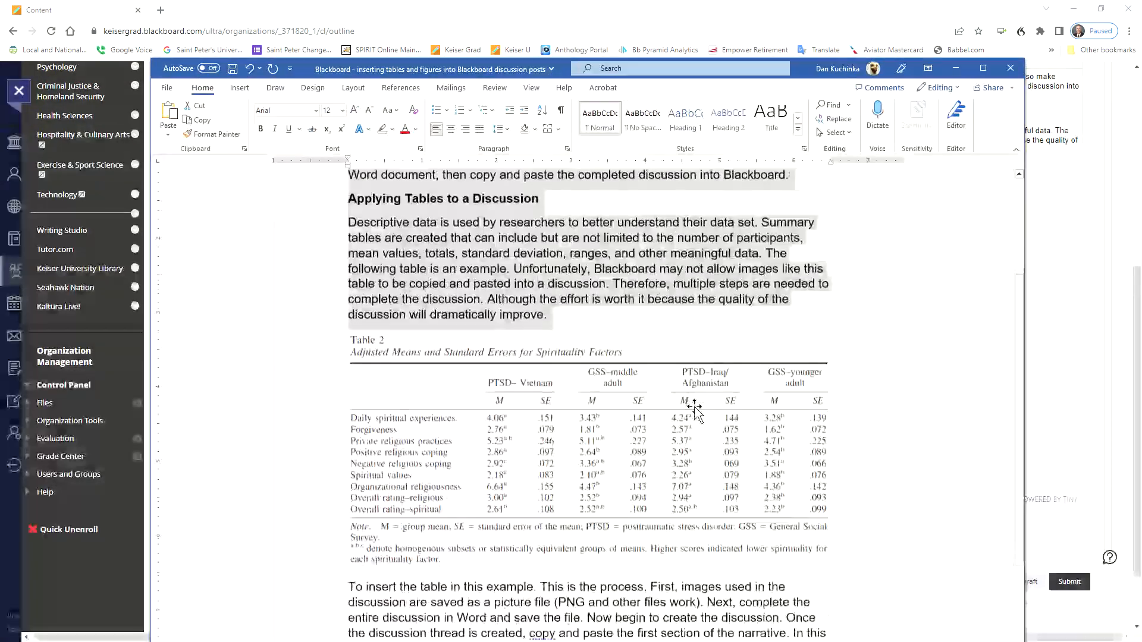
click(412, 446)
drag(350, 410, 518, 523)
key(ctrl+c)
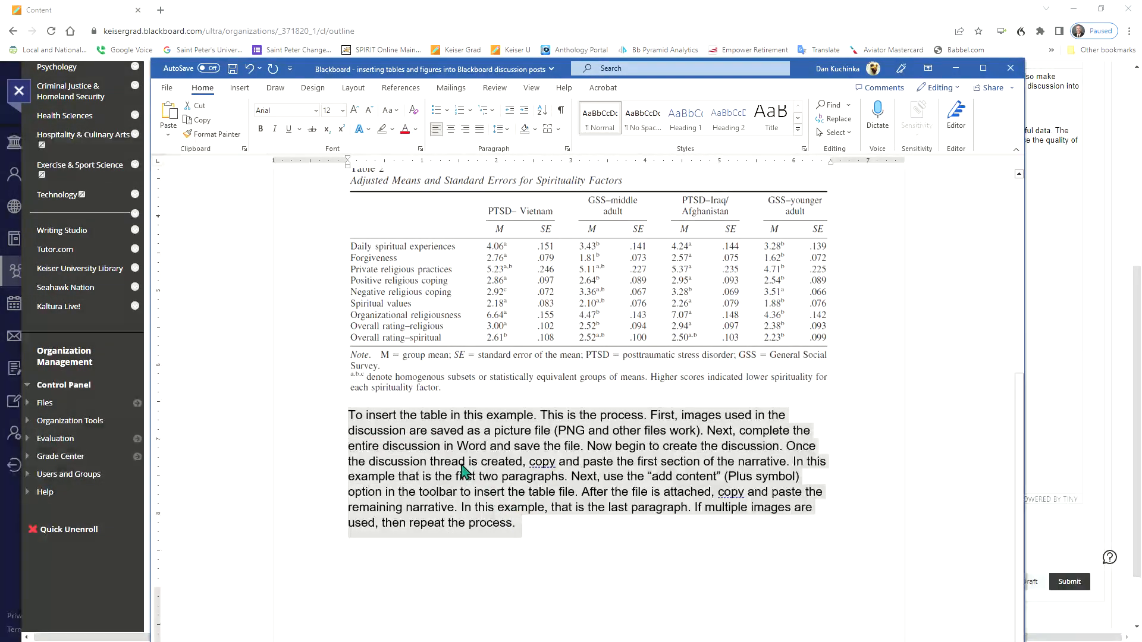
Return to the Blackboard reply and paste the copied last paragraph below the table image with its formatting removed
key(alt+Tab)
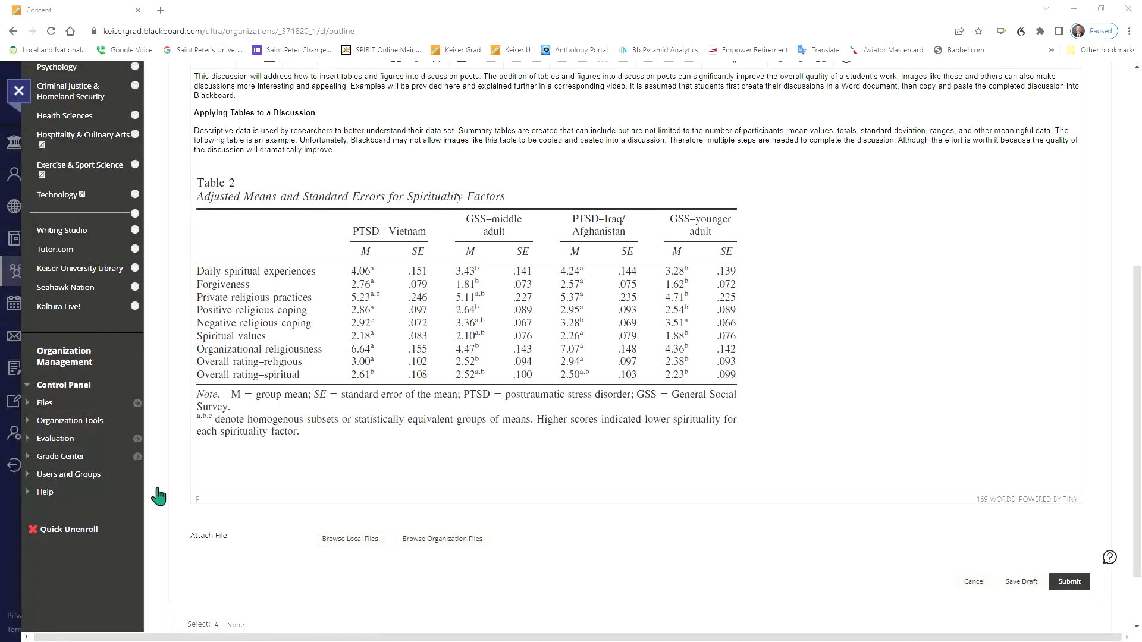
click(226, 452)
key(ctrl+v)
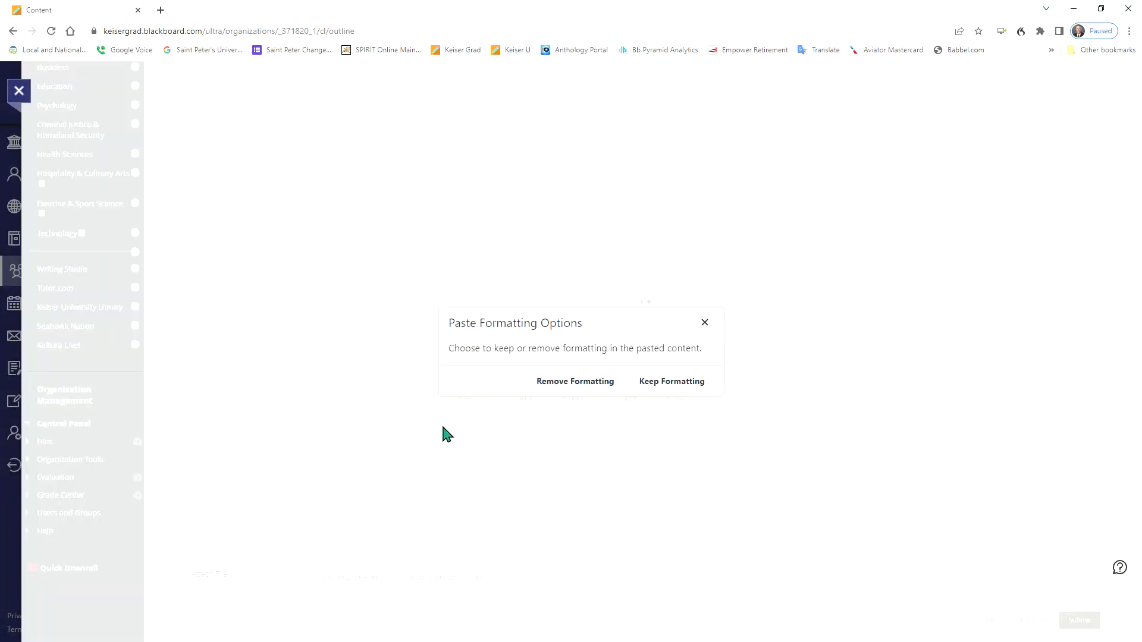
click(564, 383)
Set all the text above the table image, including the heading "Applying Tables to a Discussion", to 12pt
scroll(314, 380, up, 1)
scroll(320, 370, down, 1)
scroll(321, 227, up, 2)
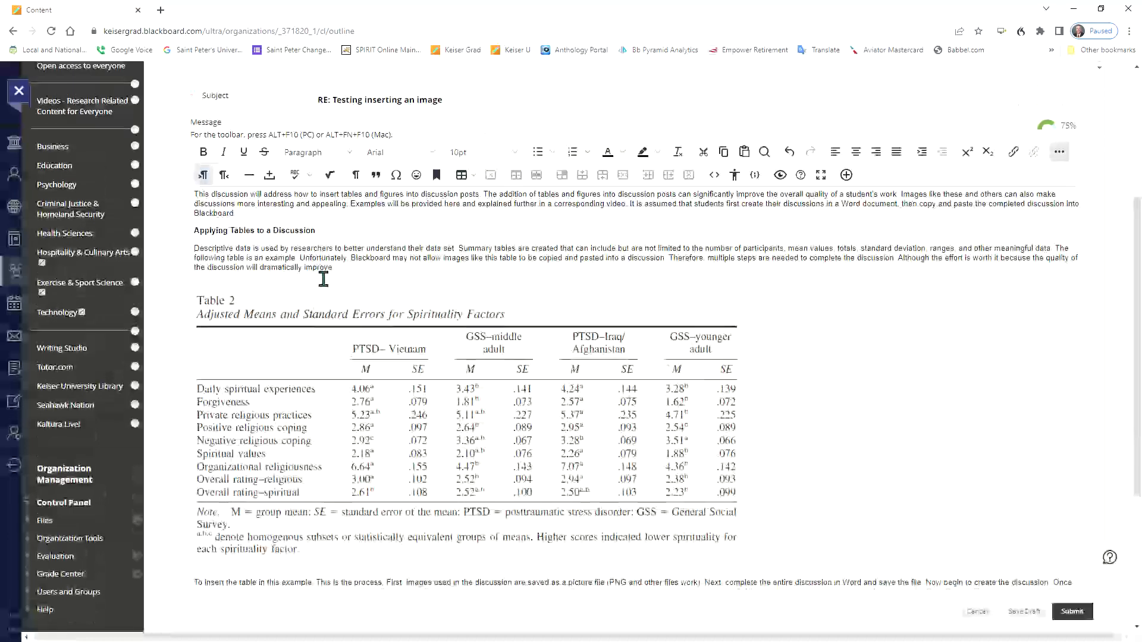
drag(336, 268, 188, 195)
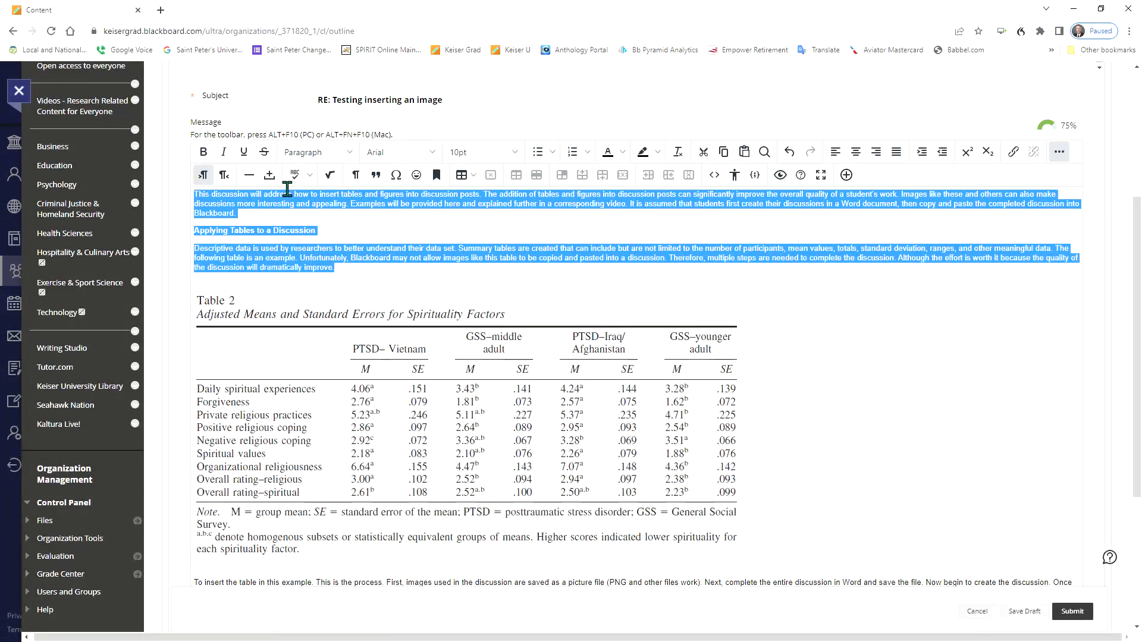
click(515, 156)
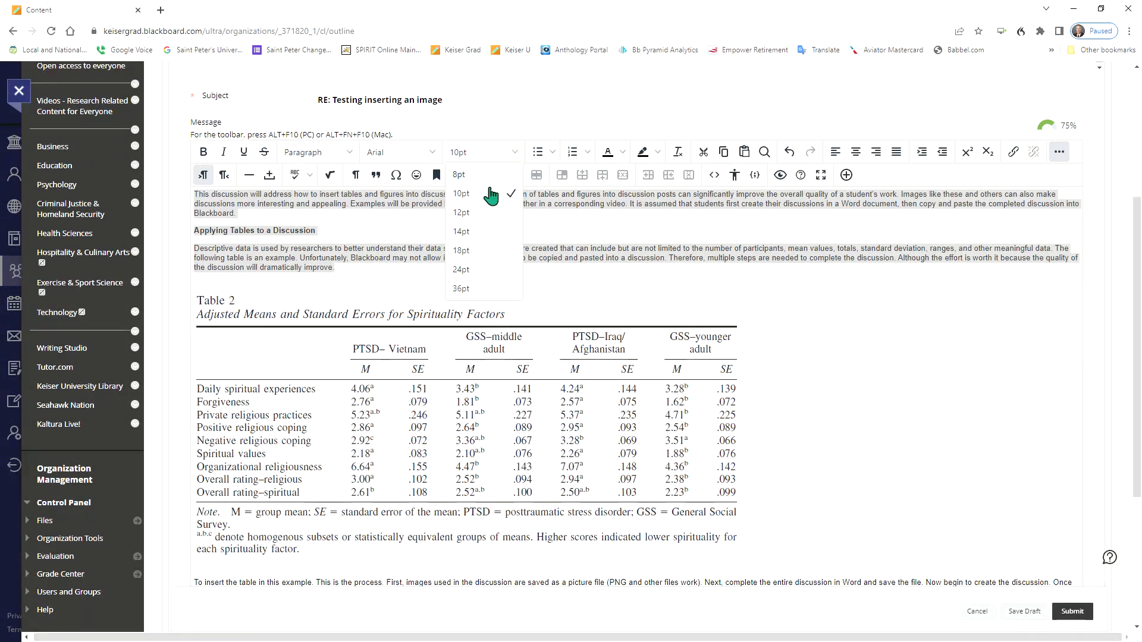
click(469, 219)
Set the paragraph below the table image, beginning "To insert the table in this example", to 12pt
scroll(449, 313, down, 3)
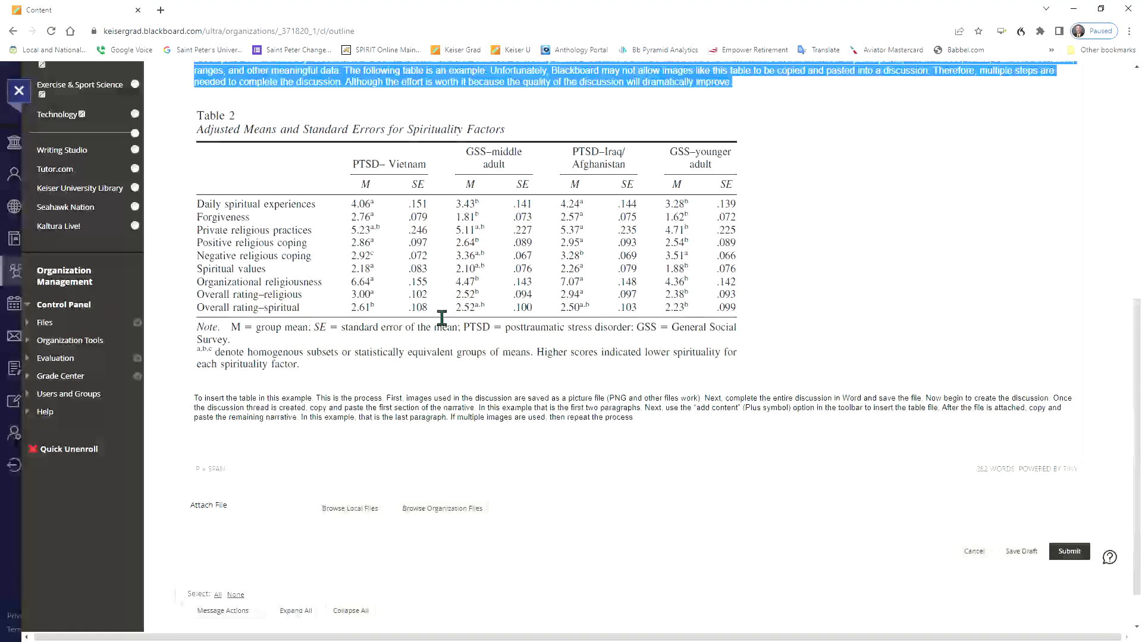
drag(634, 417, 193, 398)
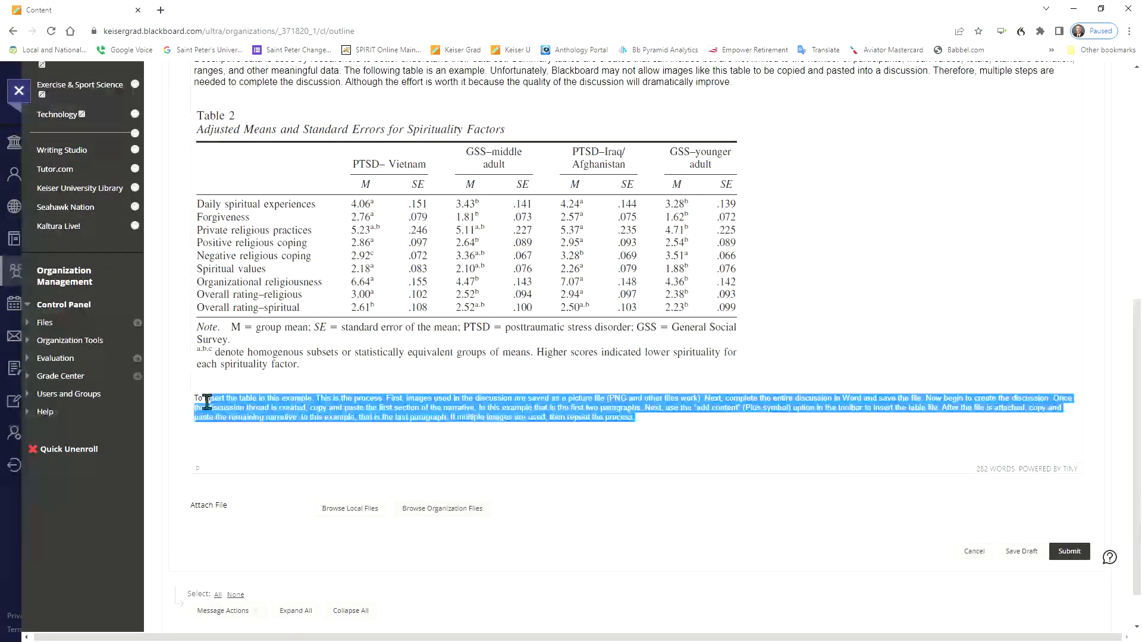
scroll(306, 95, up, 3)
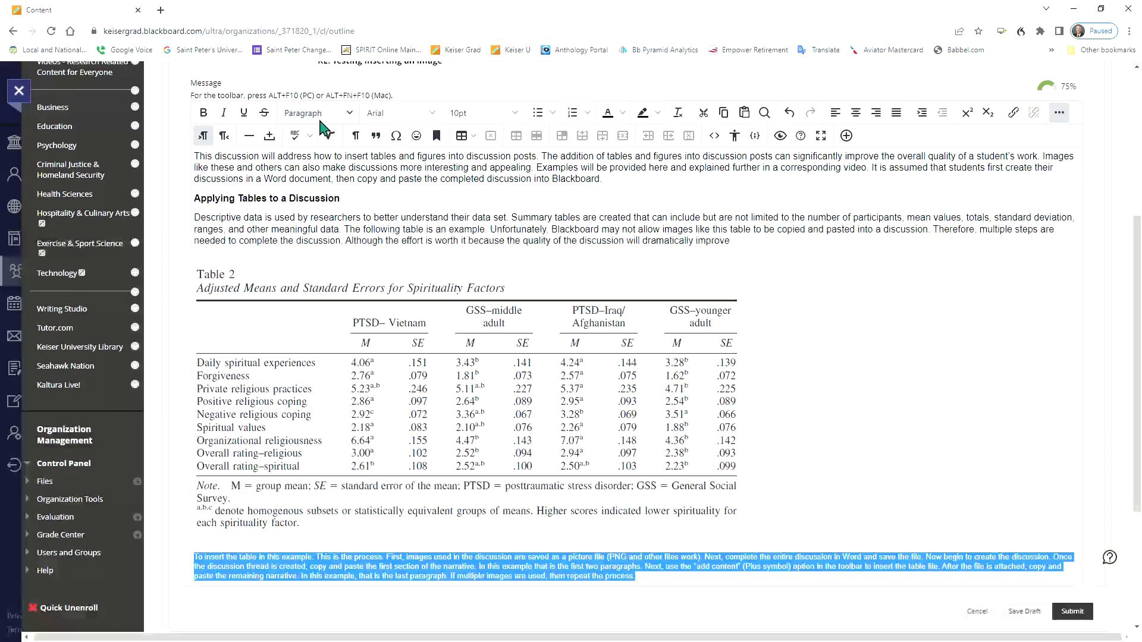
click(516, 156)
click(474, 213)
Submit the reply "RE: Testing inserting an image" and check the text and table in the published post
scroll(449, 278, down, 3)
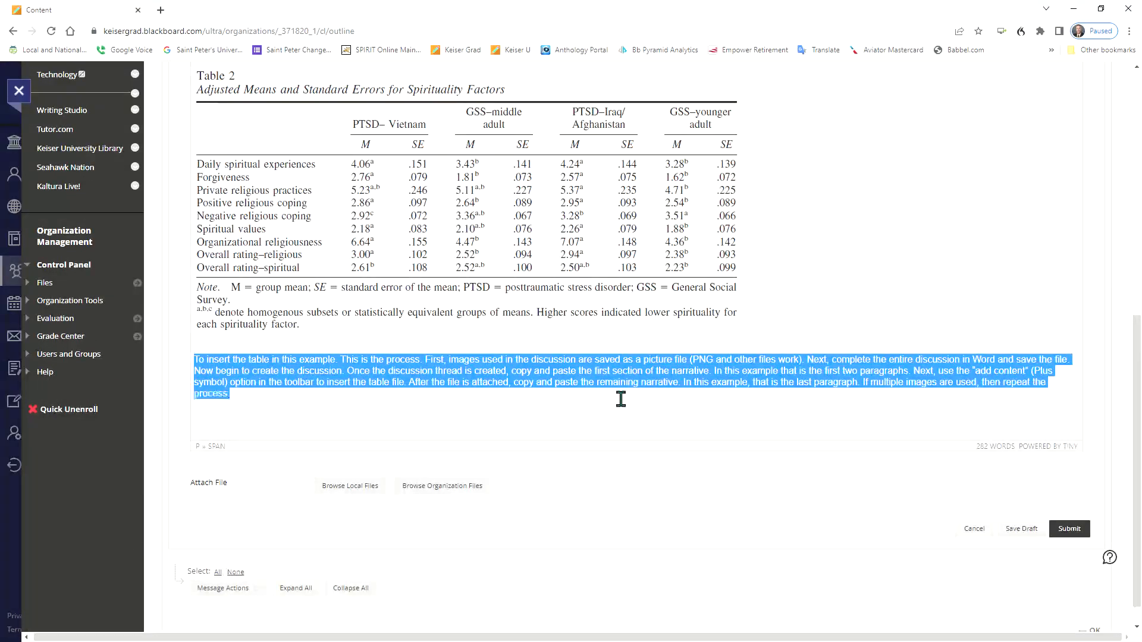
scroll(685, 412, up, 3)
scroll(682, 411, down, 1)
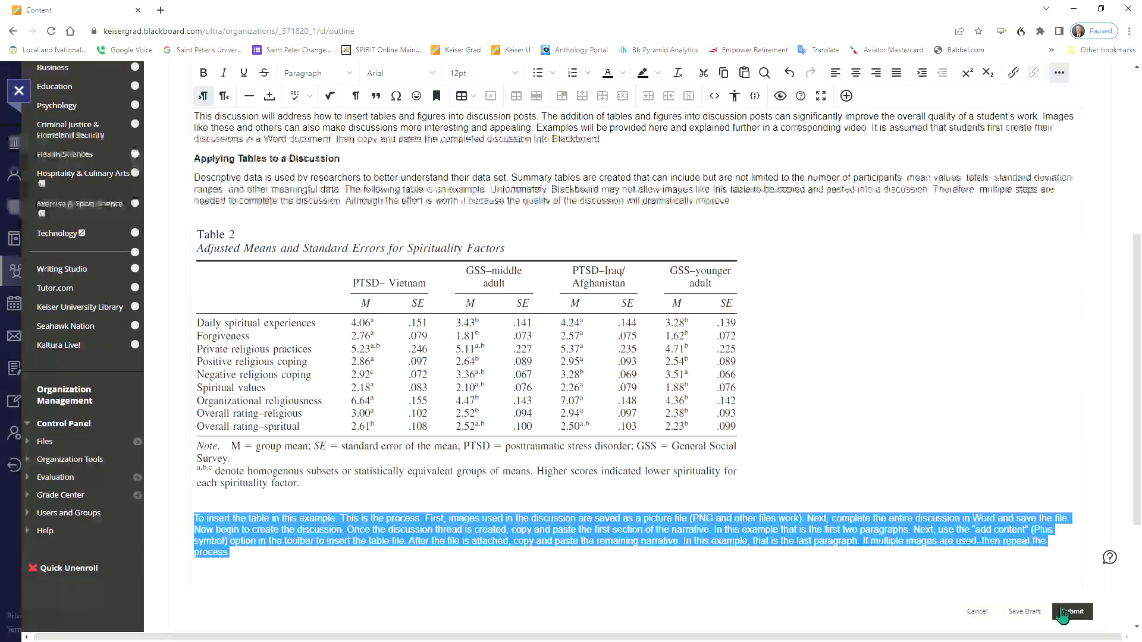
scroll(870, 553, up, 5)
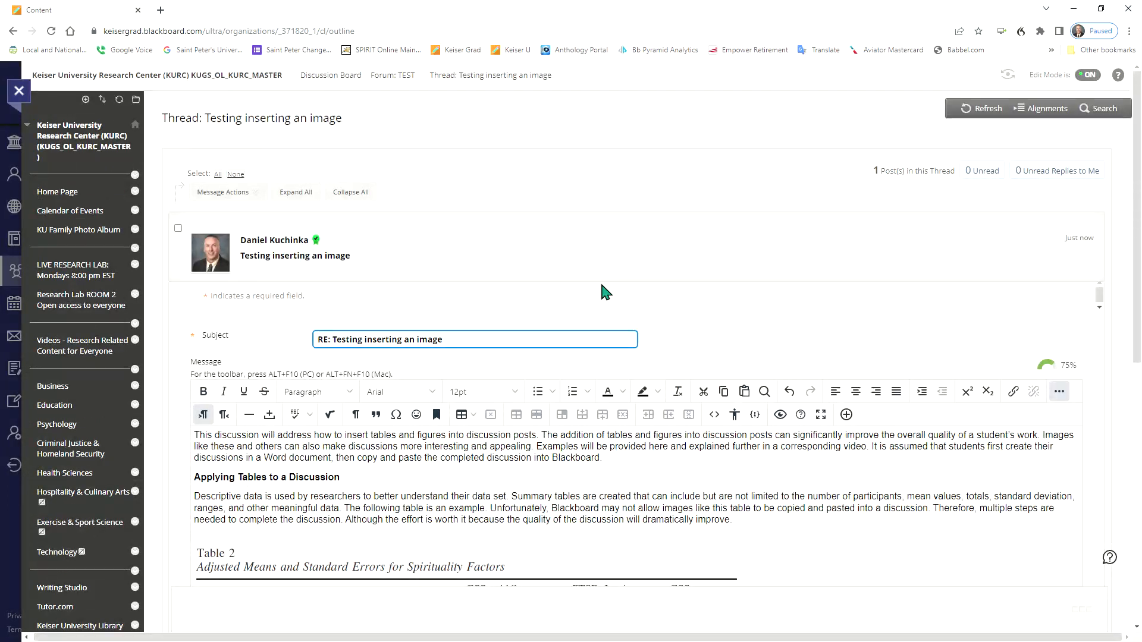
scroll(657, 263, down, 5)
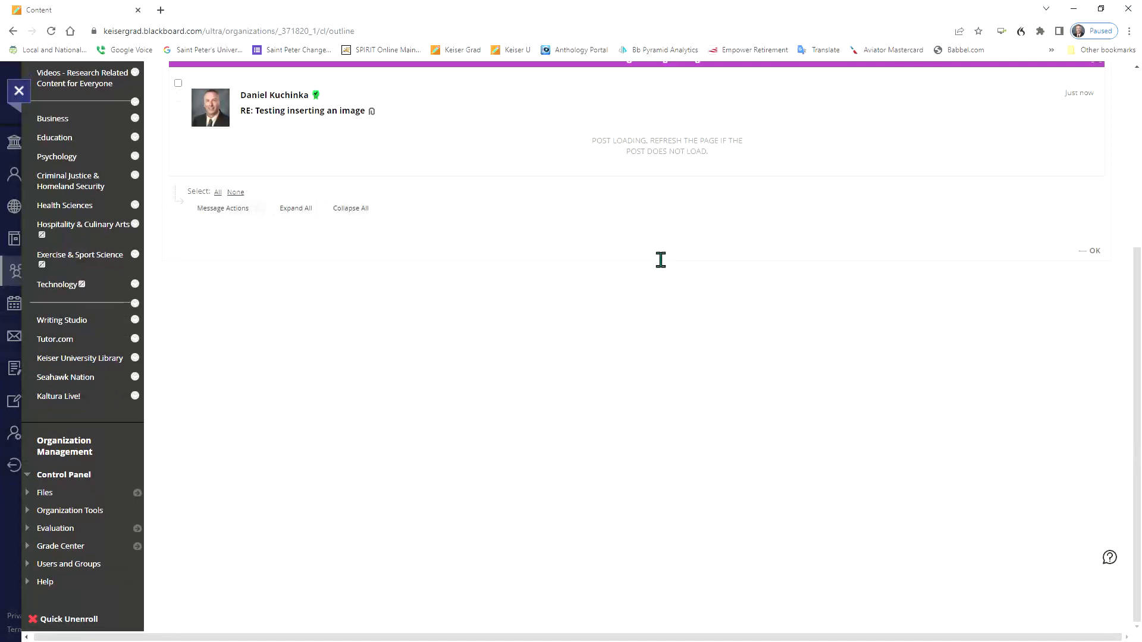
scroll(654, 273, up, 3)
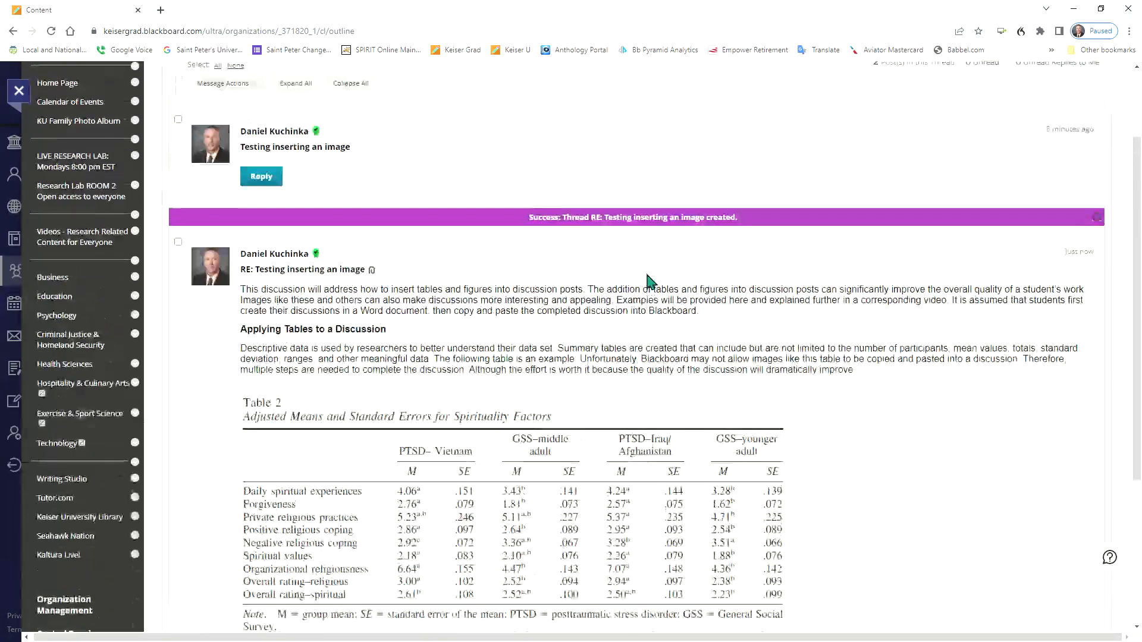
scroll(644, 284, down, 3)
scroll(645, 283, up, 1)
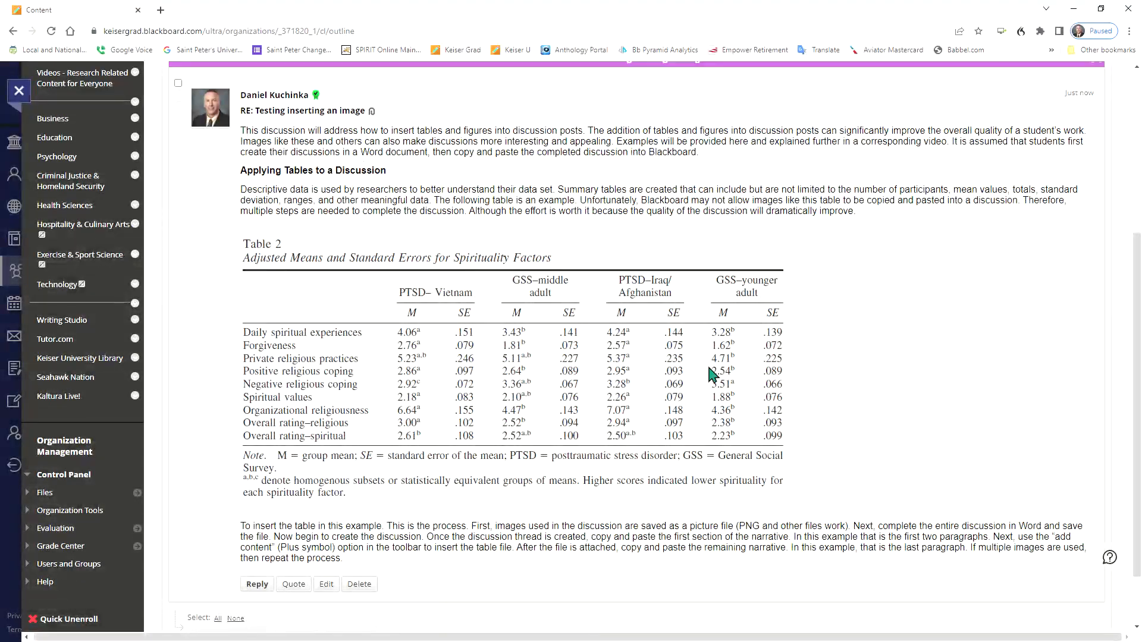
scroll(505, 294, down, 1)
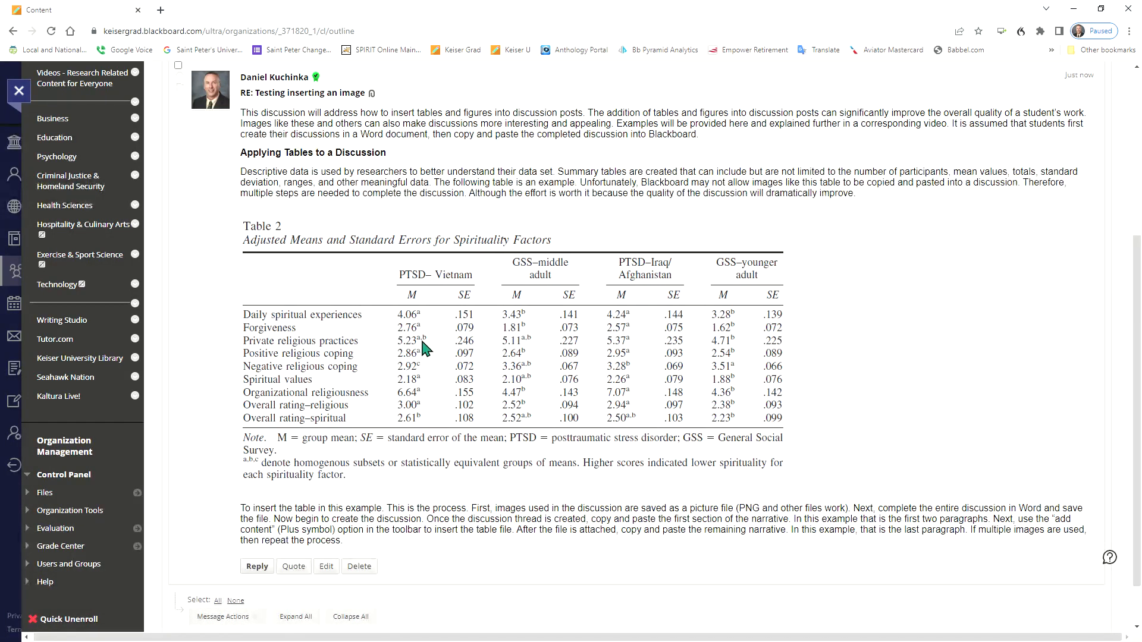
Edit the published reply to shrink the table image proportionally to about 70% of its width, and submit the change
click(326, 566)
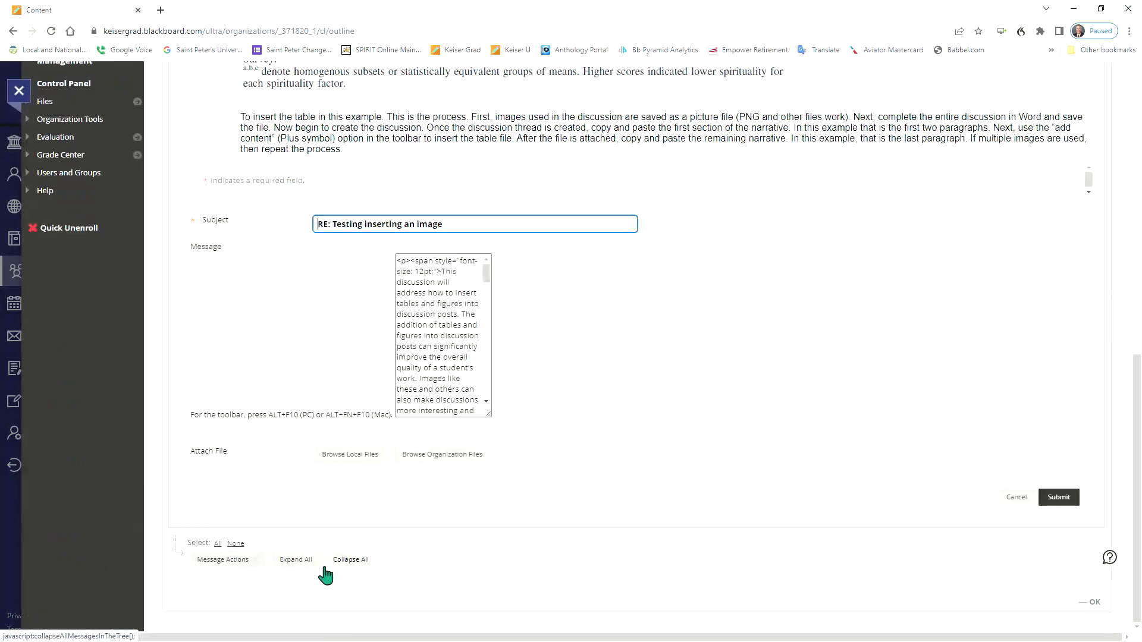
scroll(574, 369, down, 4)
click(574, 370)
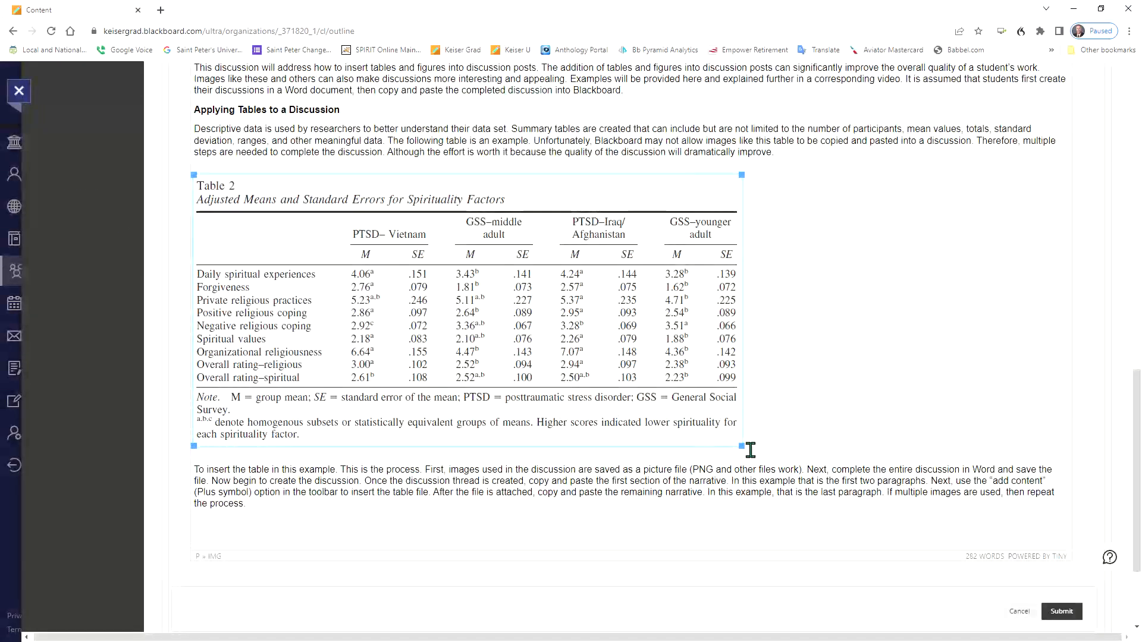
drag(741, 445, 575, 363)
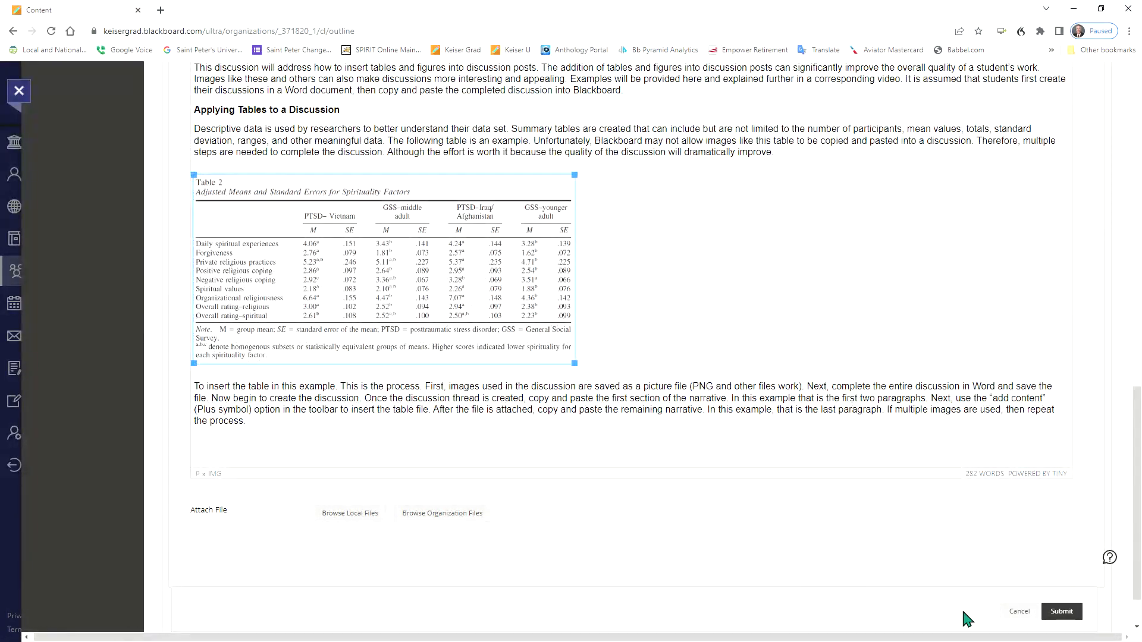
click(1061, 613)
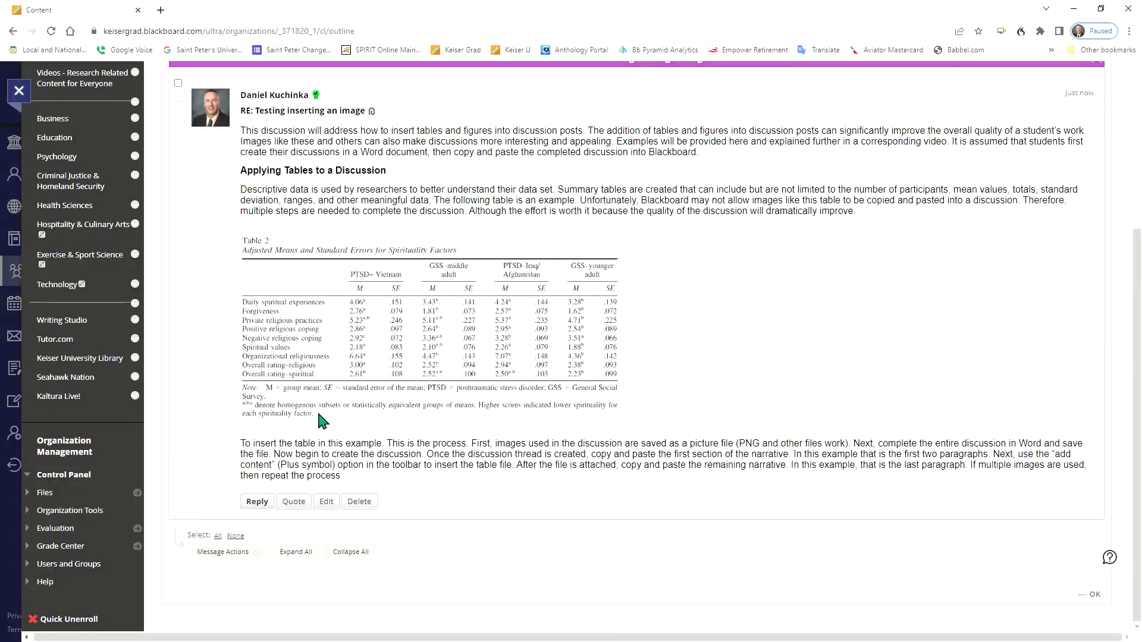
scroll(322, 423, down, 1)
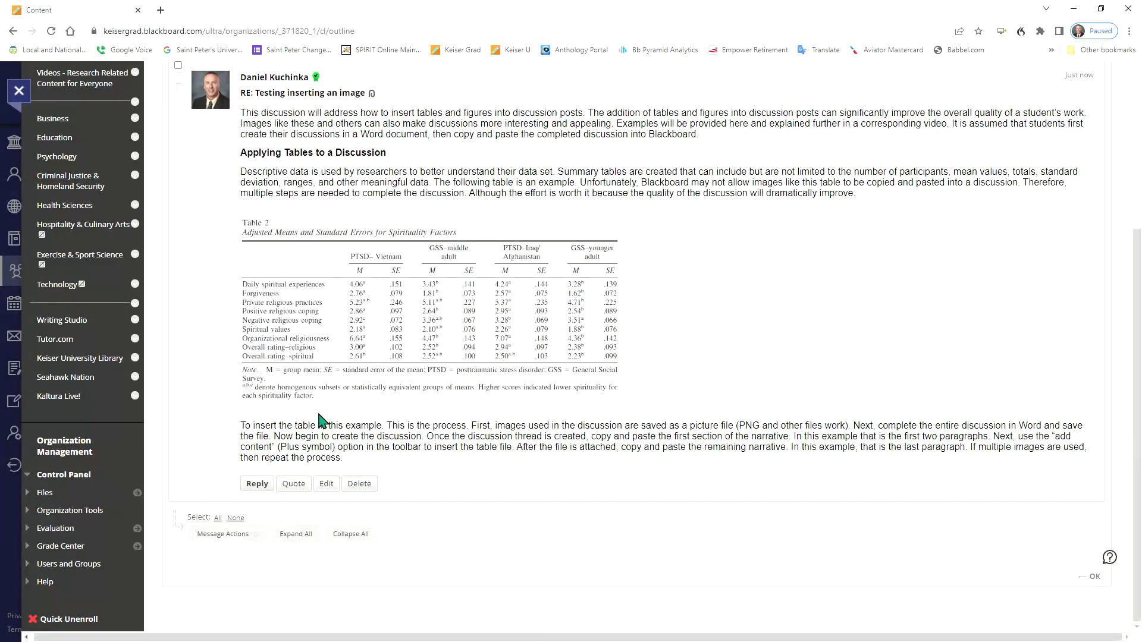